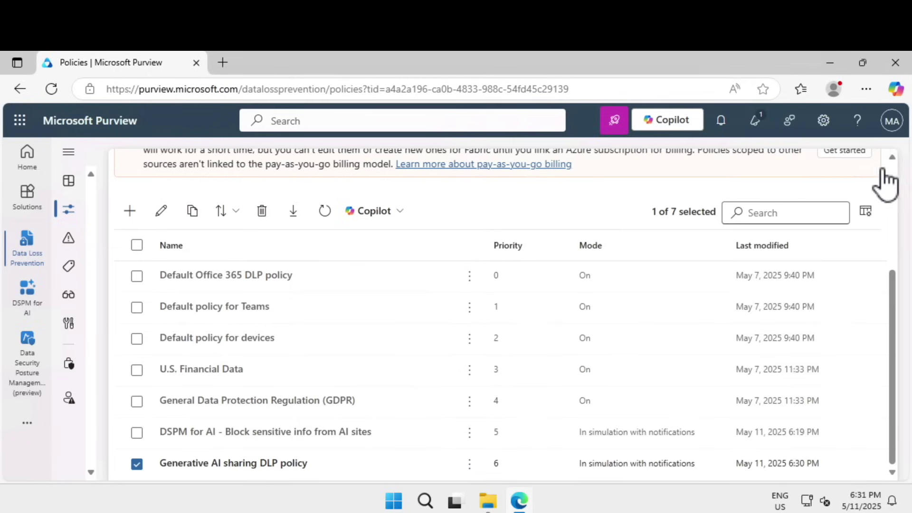
Step: Open the Generative AI sharing DLP policy's details and view its simulation
left_click(469, 463)
key("Escape")
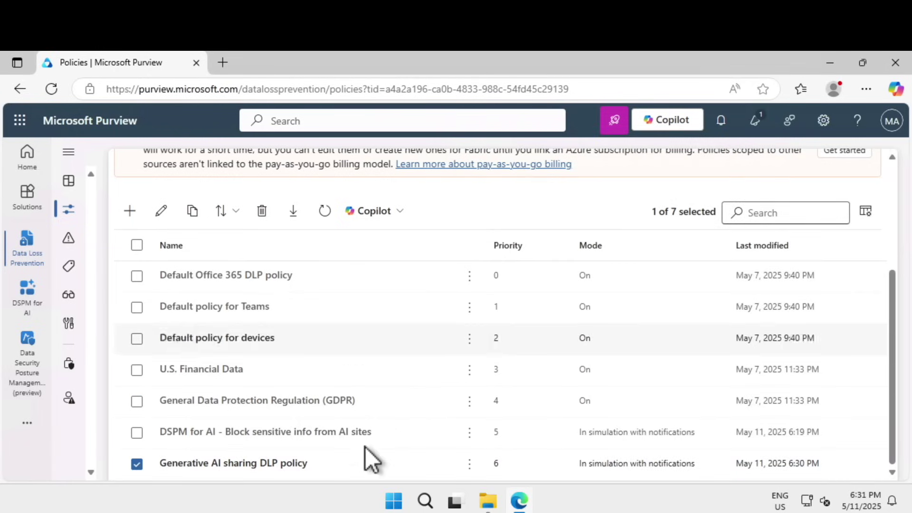
left_click(287, 465)
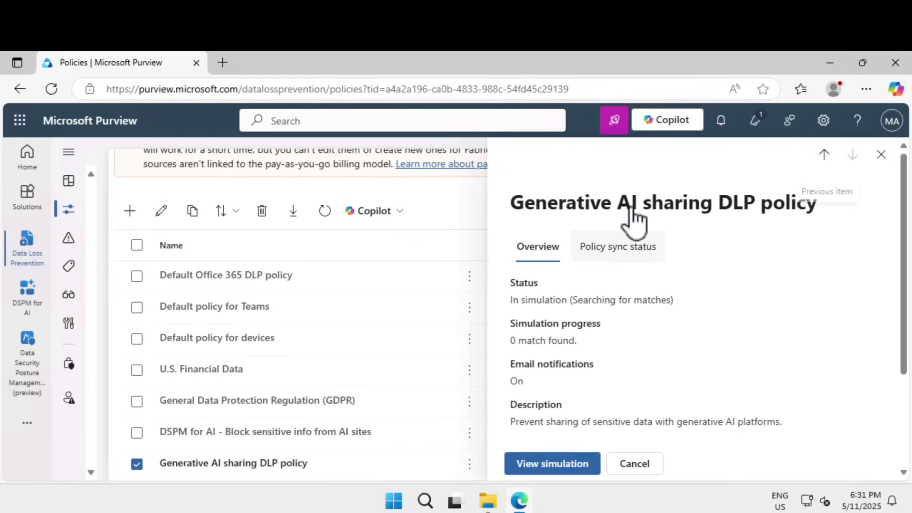
left_click(639, 248)
left_click(577, 470)
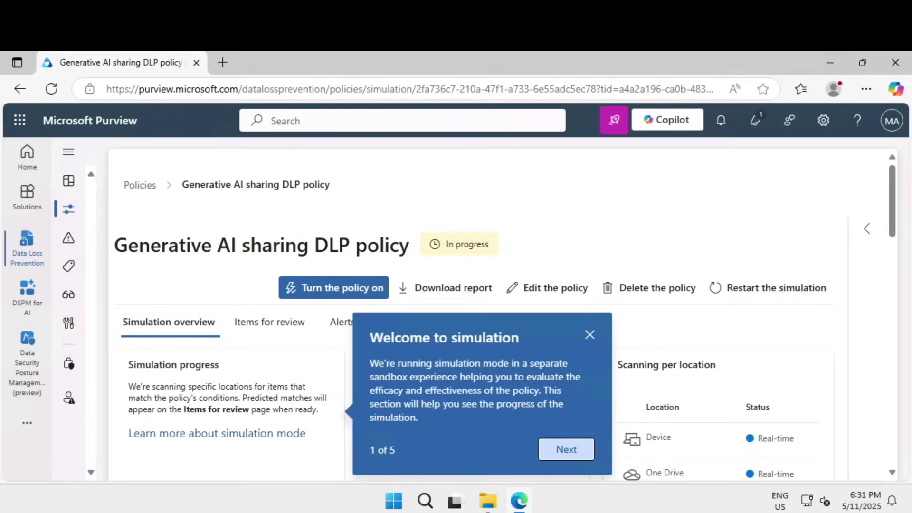
Step: Dismiss the simulation introduction, turn on the Generative AI sharing DLP policy and confirm publishing it
left_click(446, 283)
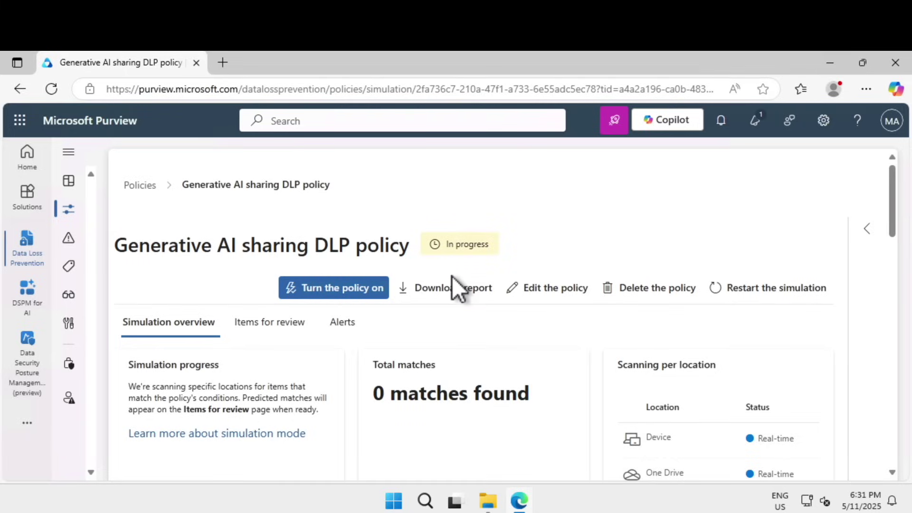
left_click(336, 290)
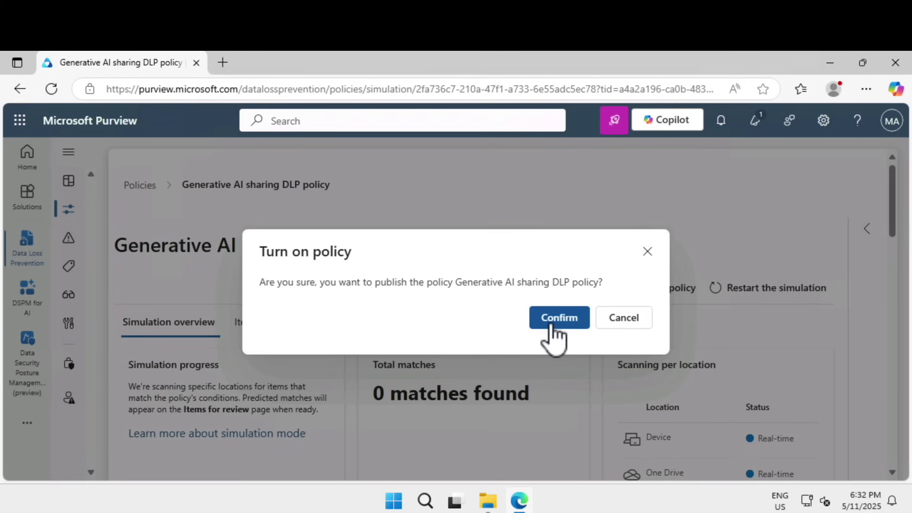
left_click(553, 328)
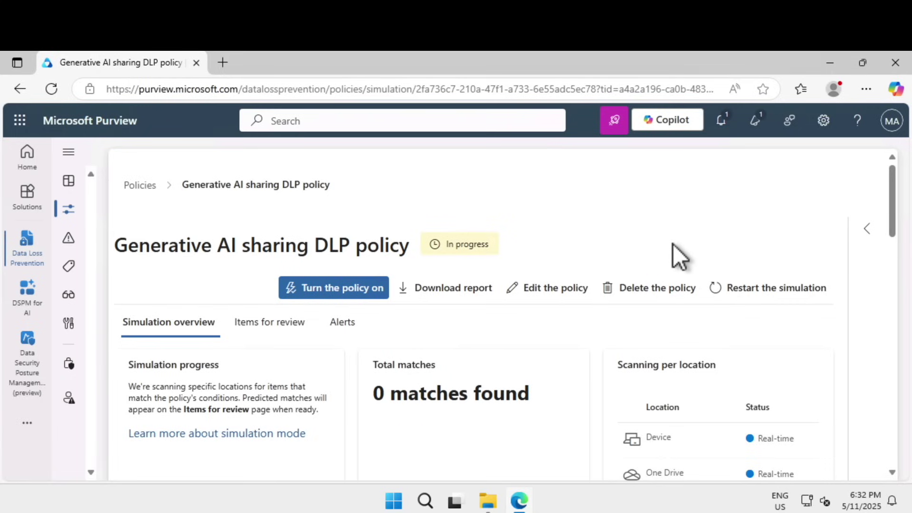
Step: Go to the portal settings and open the Insider Risk Management solution settings
left_click(29, 156)
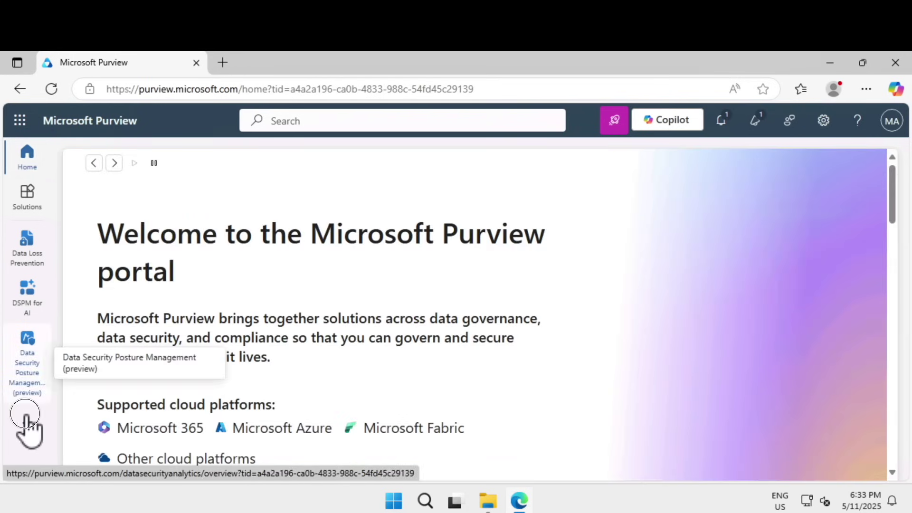
left_click(26, 420)
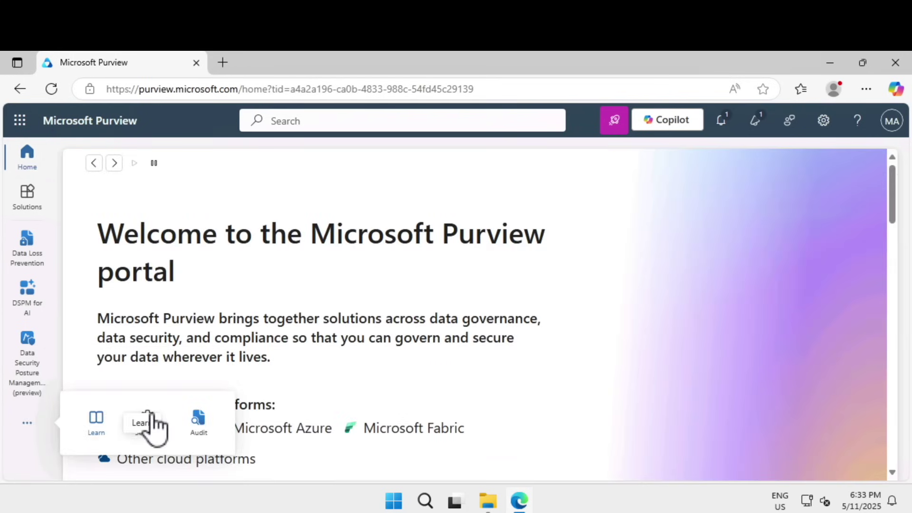
left_click(149, 416)
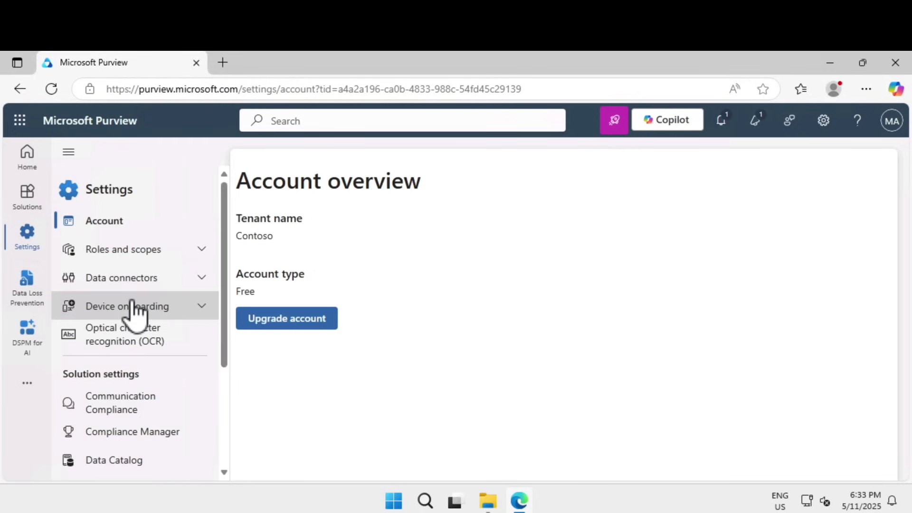
scroll(136, 311, "down", 3)
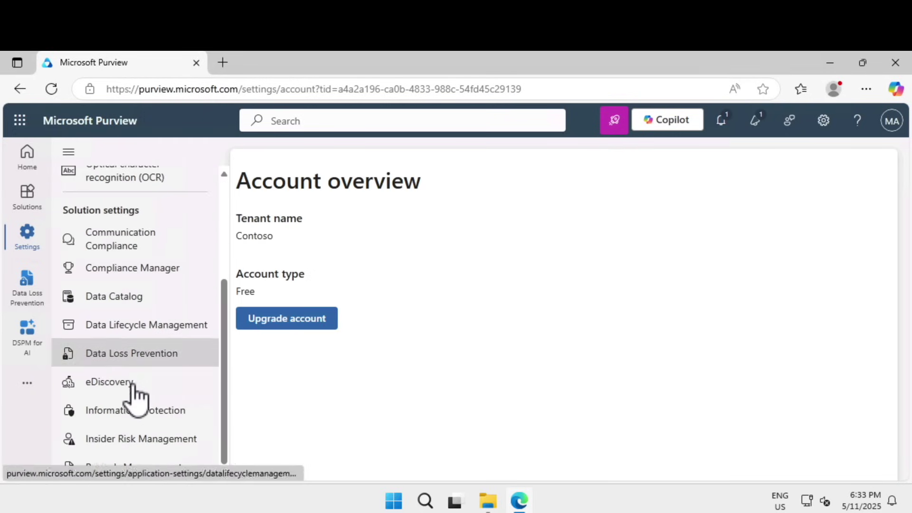
left_click(150, 438)
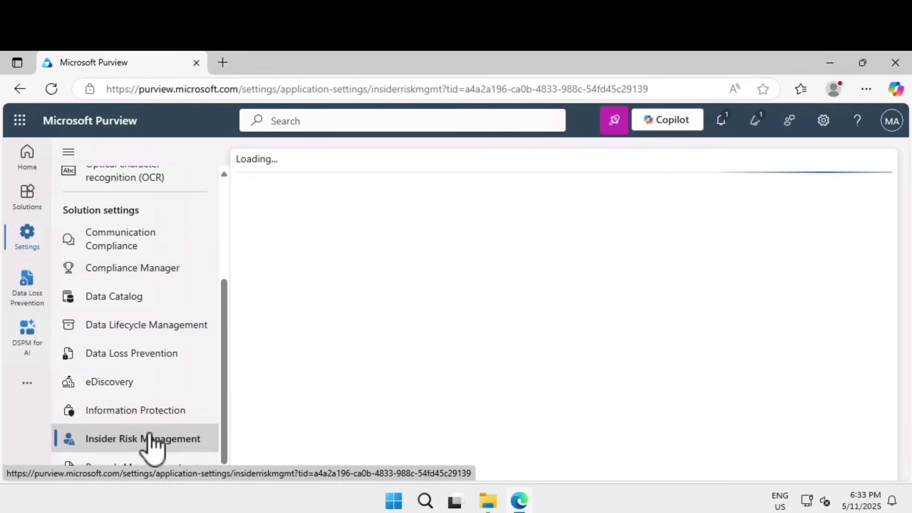
Step: Look over the Analytics options and open the policy indicators in the Insider Risk Management settings
left_click_drag(285, 180, 533, 187)
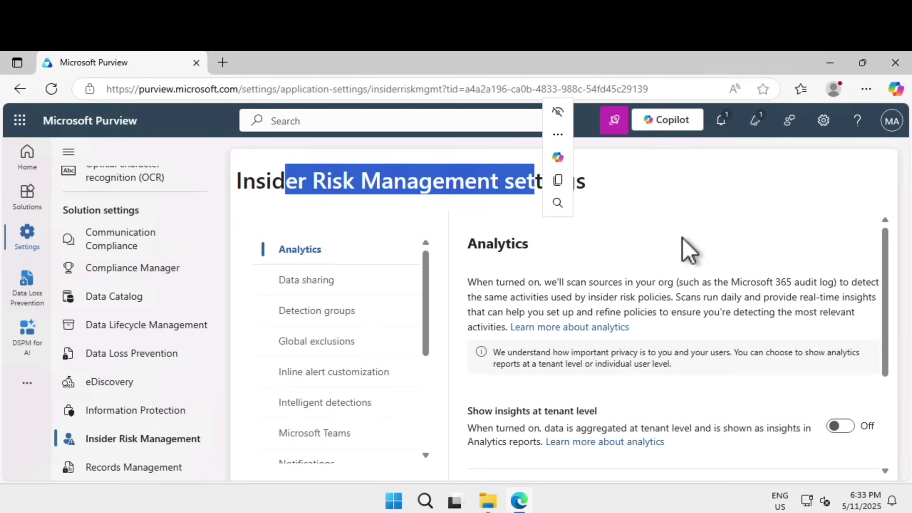
scroll(685, 253, "down", 3)
scroll(275, 366, "down", 4)
scroll(275, 372, "up", 4)
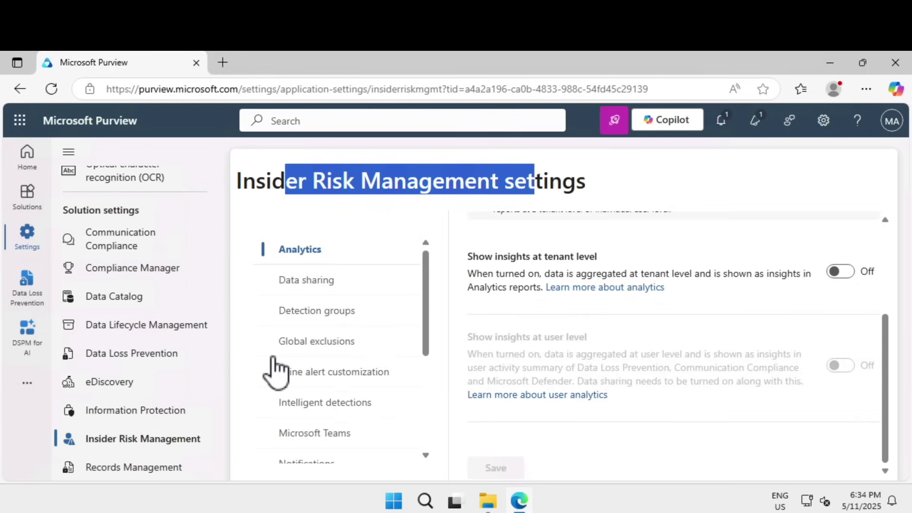
scroll(275, 373, "down", 2)
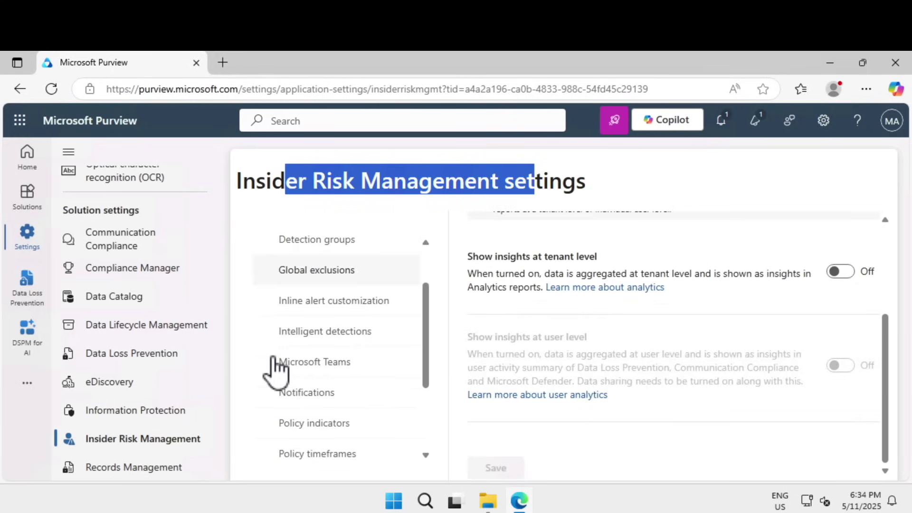
left_click(317, 424)
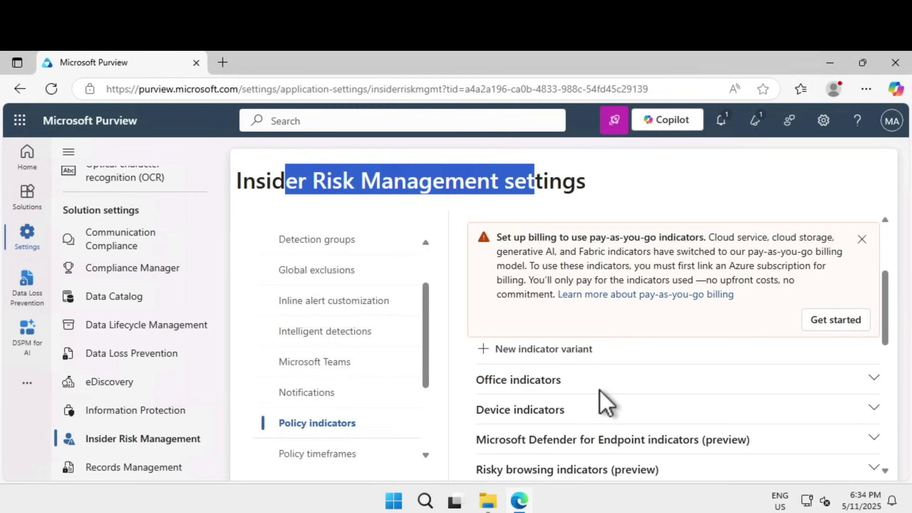
Step: Expand the Risky browsing indicators (preview) and select all of them
scroll(599, 389, "down", 5)
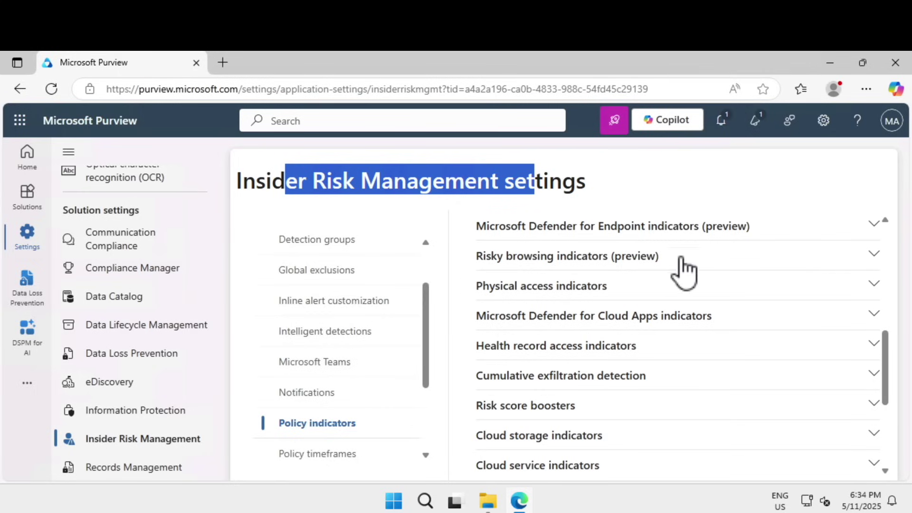
left_click(850, 267)
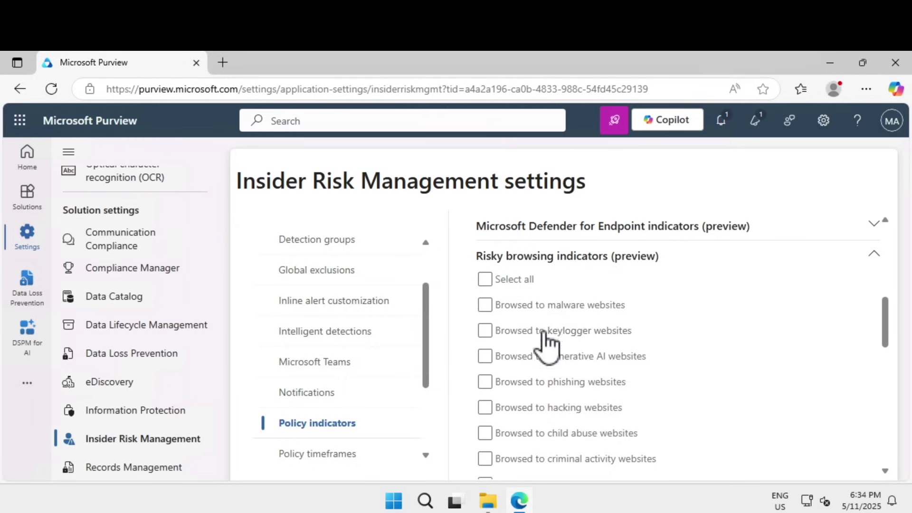
left_click(514, 284)
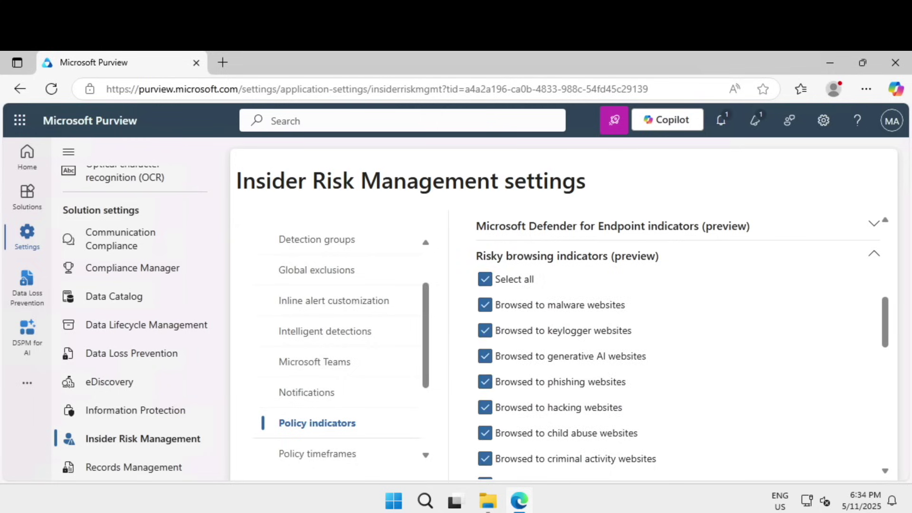
Step: Expand the Generative AI apps (preview) indicators to view their categories and save the policy indicator settings
scroll(683, 400, "down", 10)
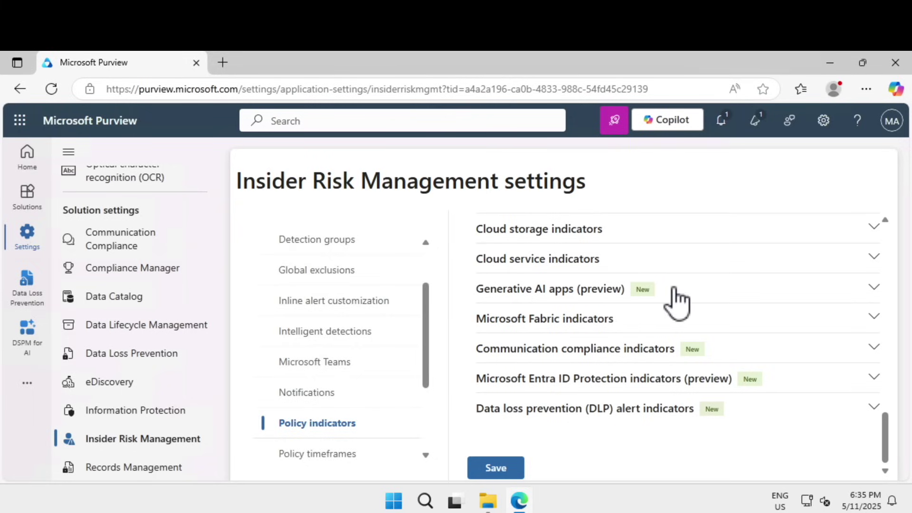
left_click(593, 298)
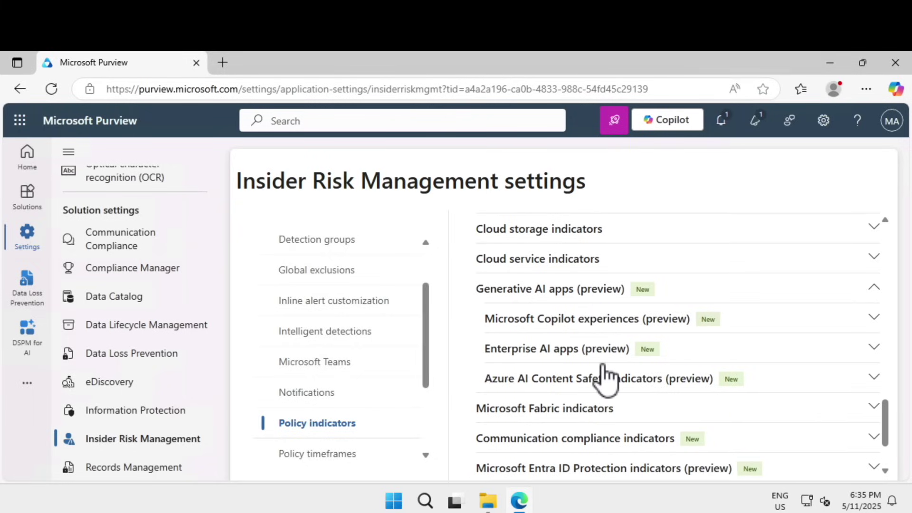
scroll(605, 378, "down", 2)
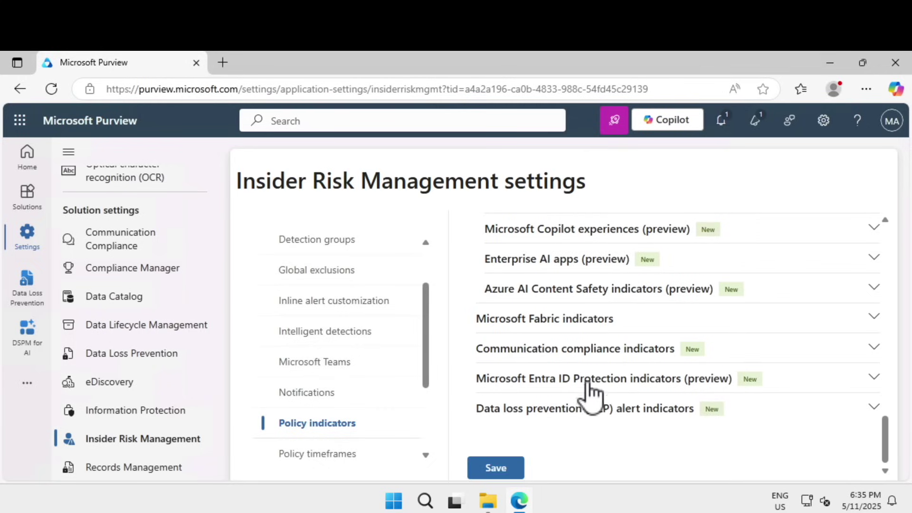
left_click(507, 472)
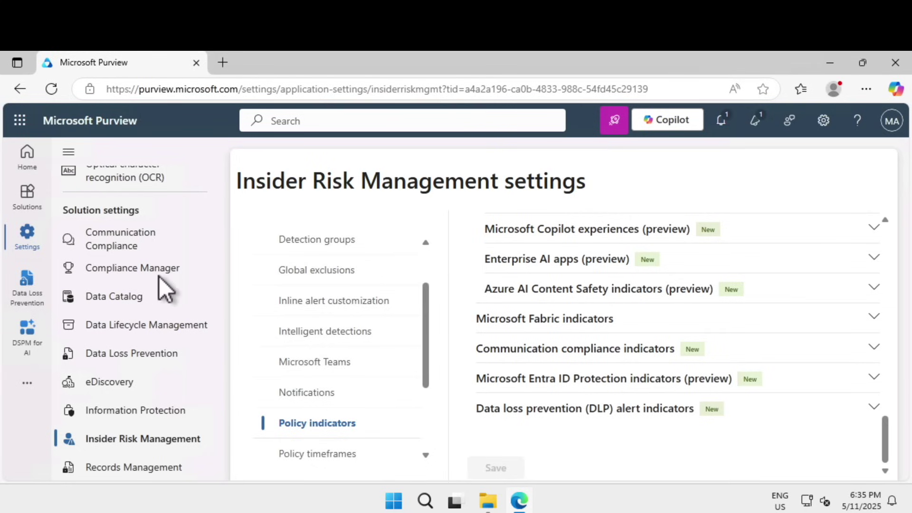
Step: Open the Insider Risk Management solution and go to its policies
left_click(29, 211)
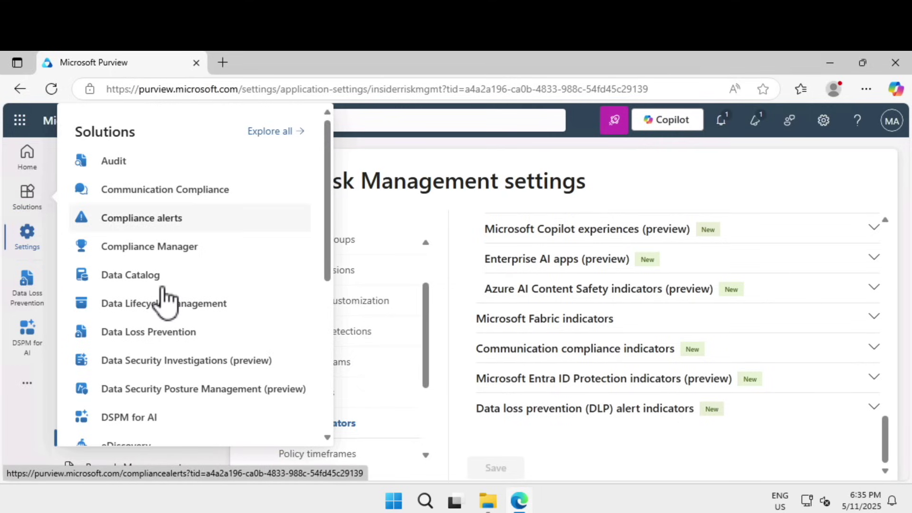
scroll(164, 299, "down", 4)
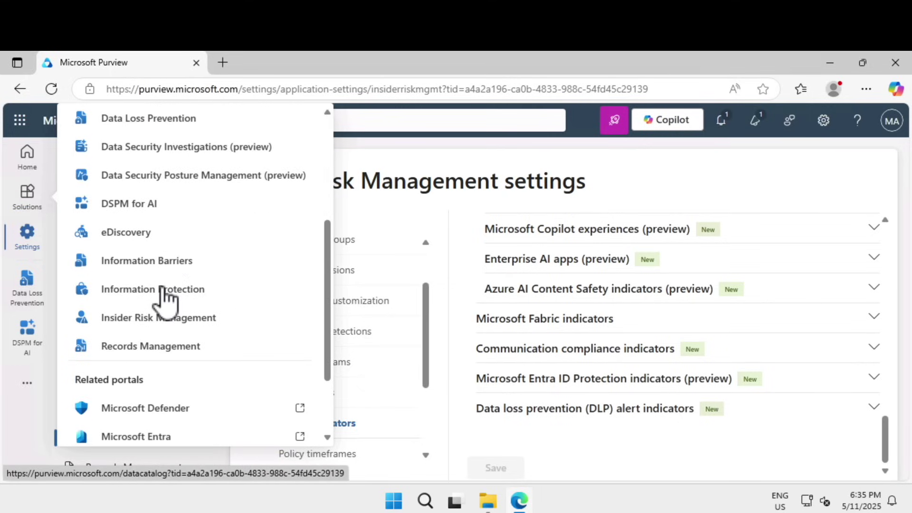
left_click(172, 317)
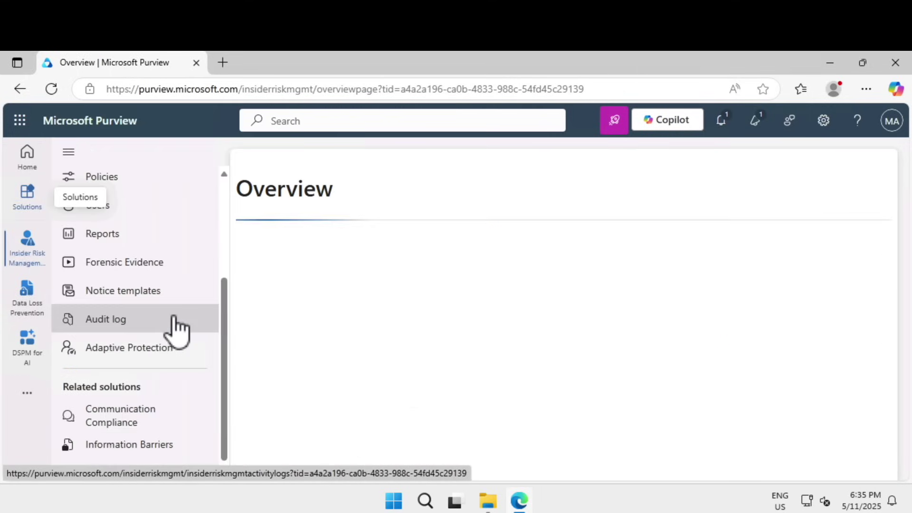
left_click(138, 181)
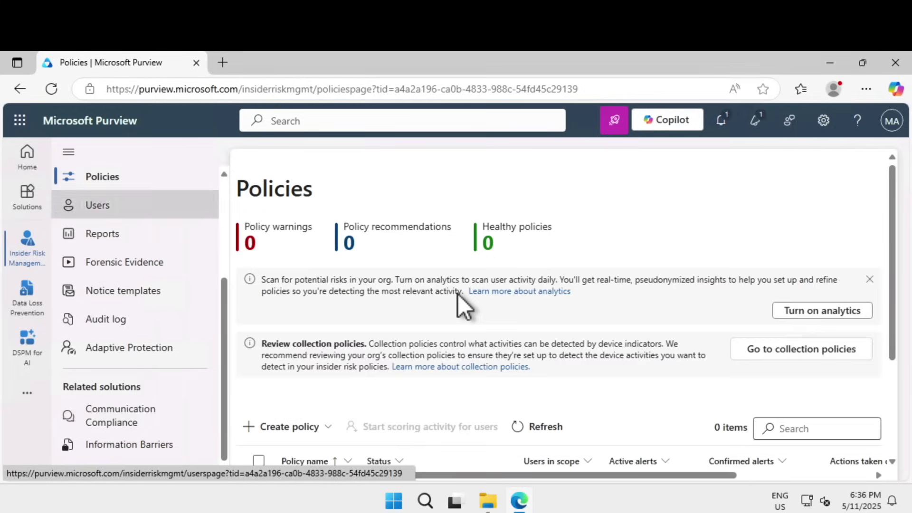
Step: Start creating a custom insider risk policy
scroll(380, 294, "down", 3)
left_click(286, 280)
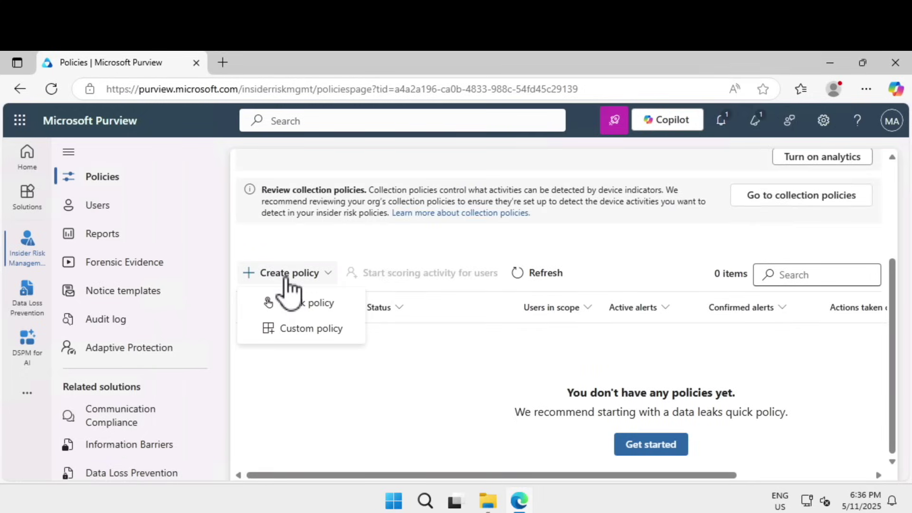
left_click(329, 332)
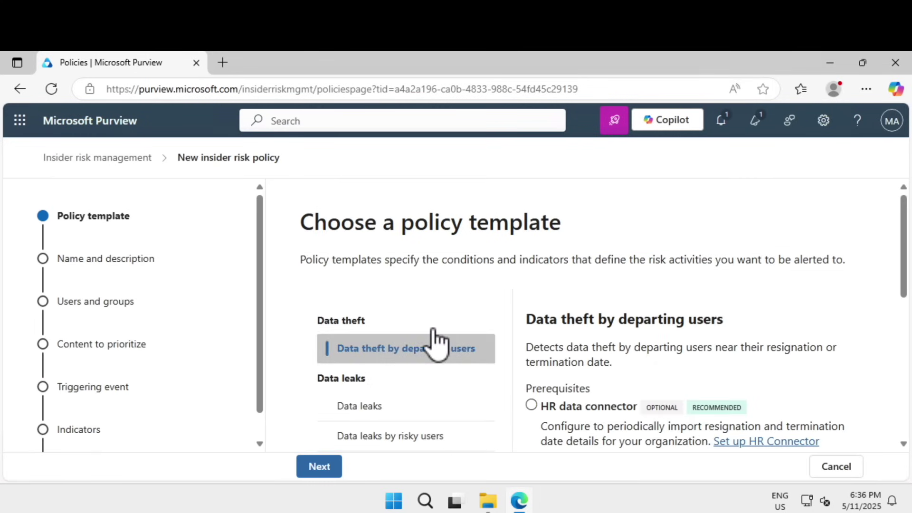
Step: Choose the Risky browser usage (preview) template for the new policy and continue to its name and description
scroll(432, 329, "down", 2)
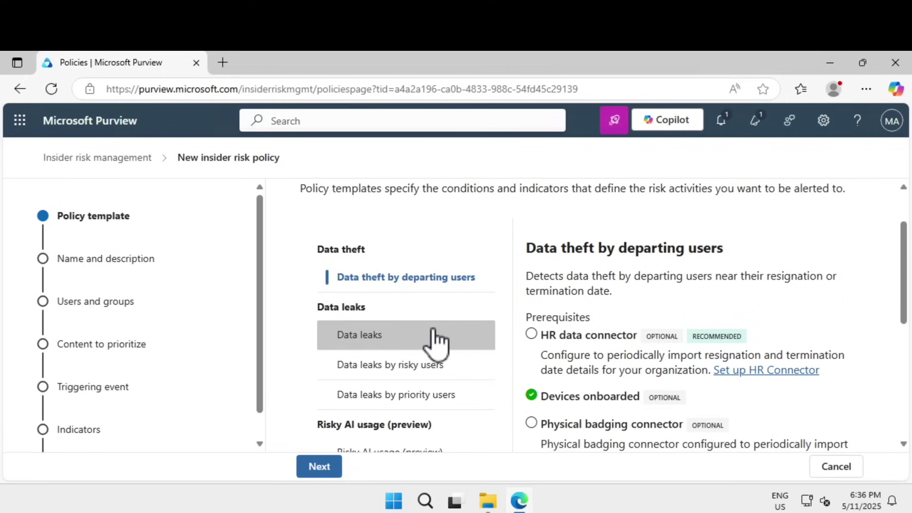
scroll(436, 338, "down", 4)
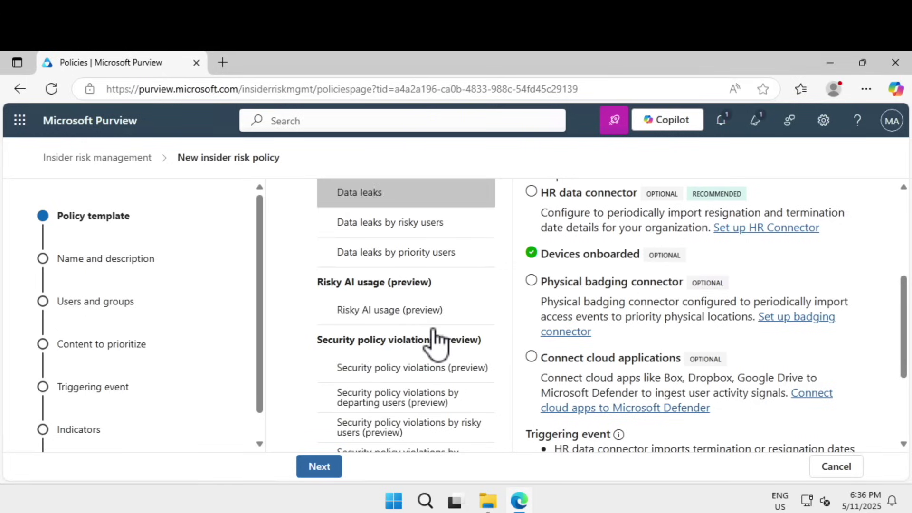
scroll(436, 338, "down", 4)
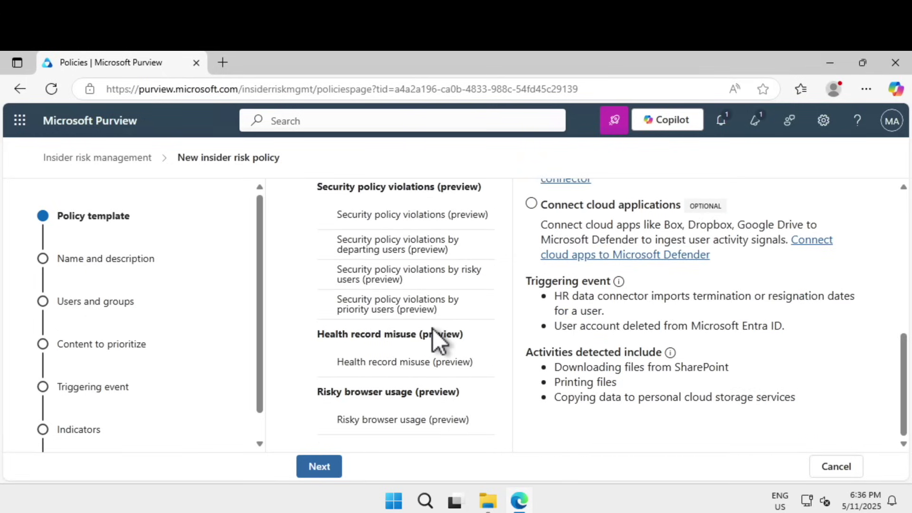
left_click(397, 425)
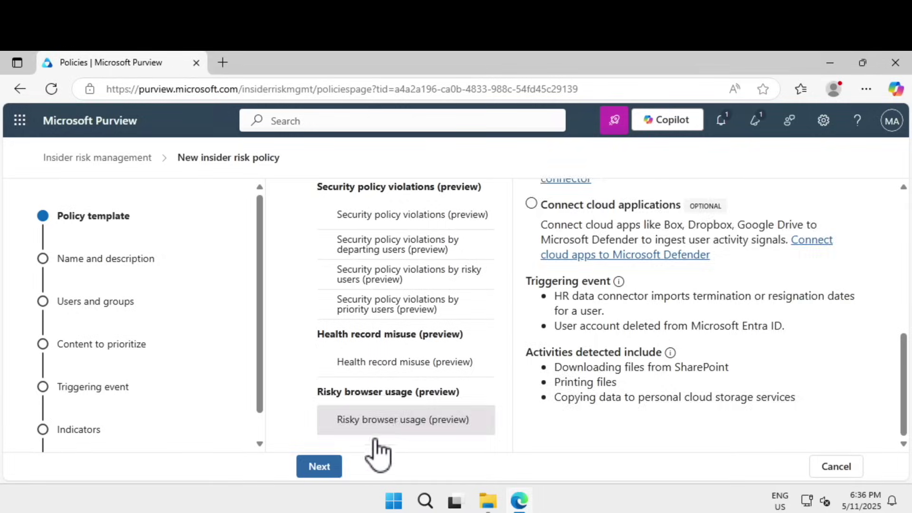
left_click(332, 471)
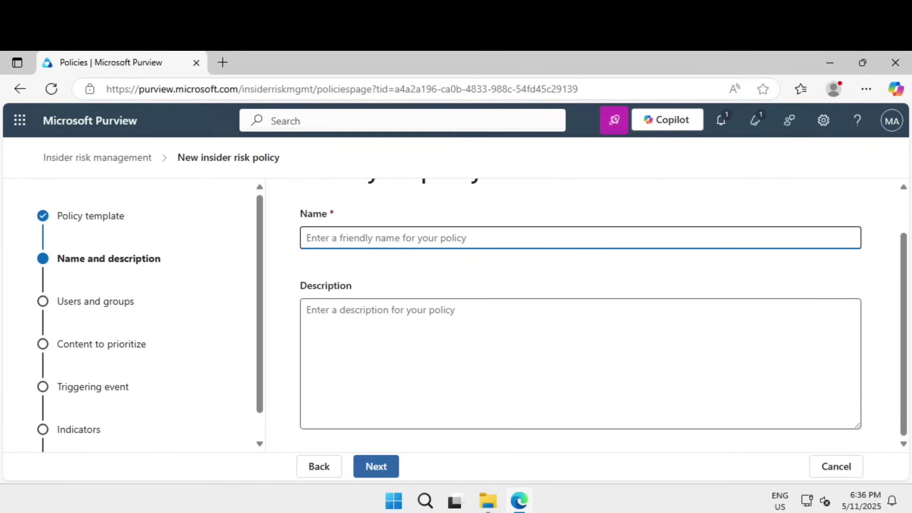
Step: Return to the policy template choice and examine the prerequisites of the Risky browser usage (preview) template
left_click(319, 469)
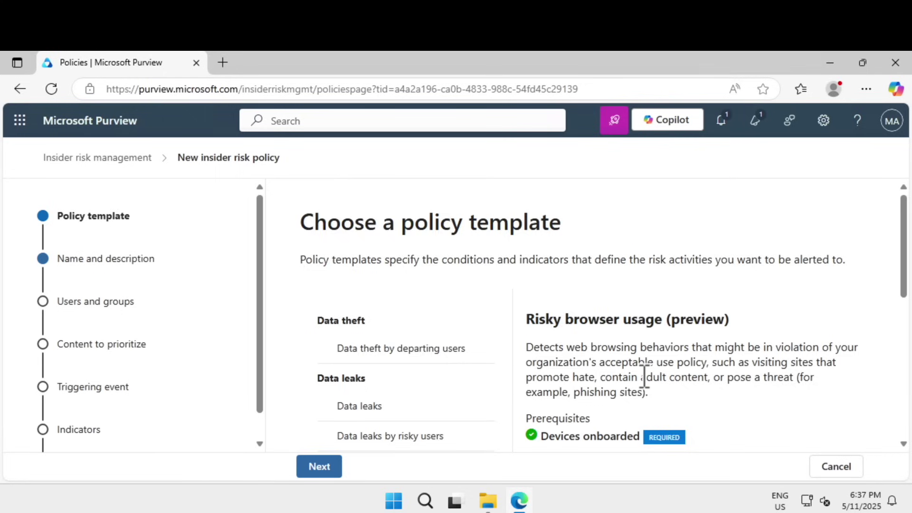
scroll(645, 378, "down", 3)
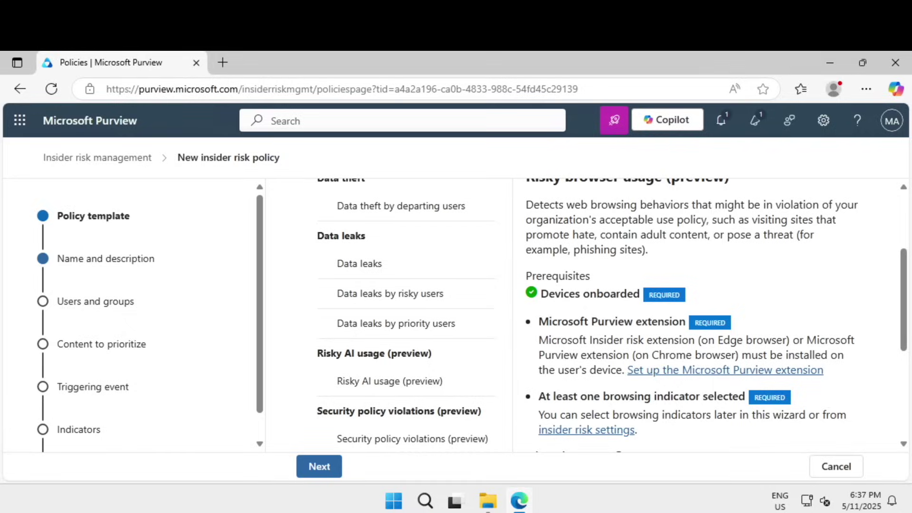
Step: Name the policy "Sensitive Data Protection" and describe it as "Track and protect against risky browsing activities."
left_click(325, 472)
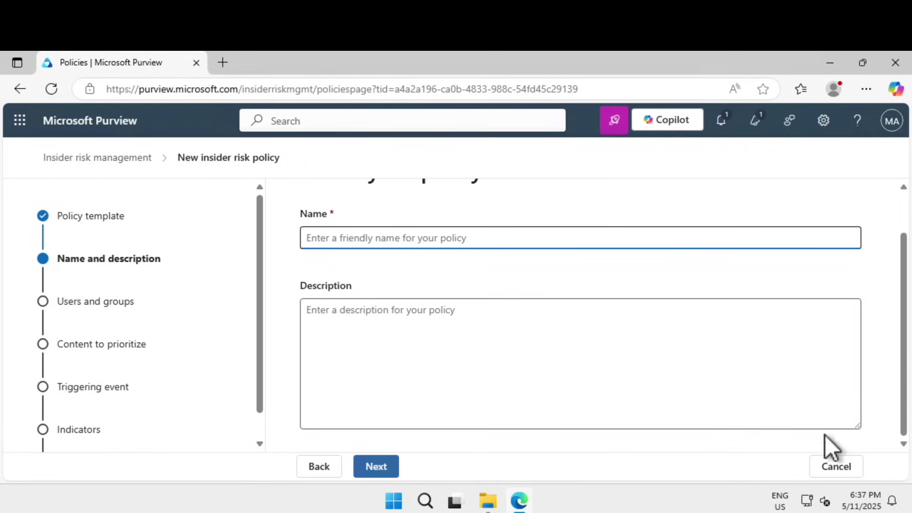
left_click(426, 236)
type("Sensitive Data Protection")
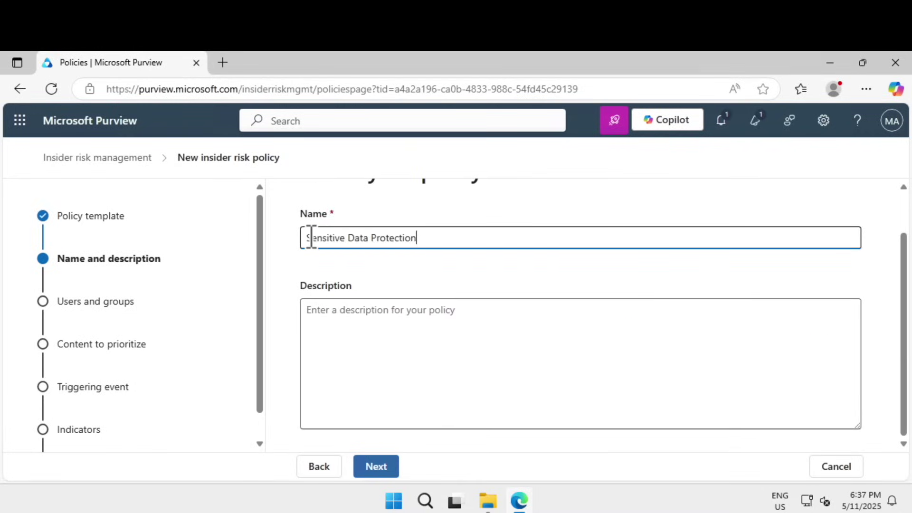
triple_click(487, 238)
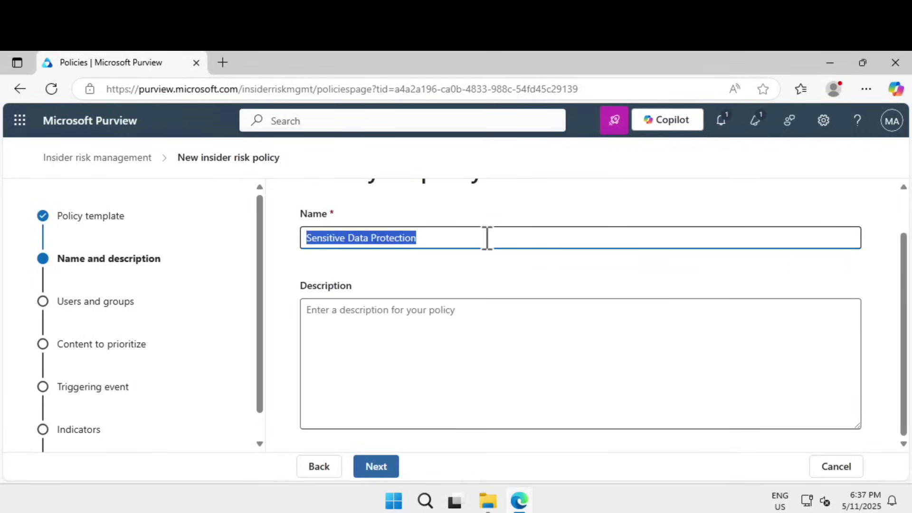
left_click(418, 342)
type("Track and protect against risky browsing activities.")
left_click(375, 318)
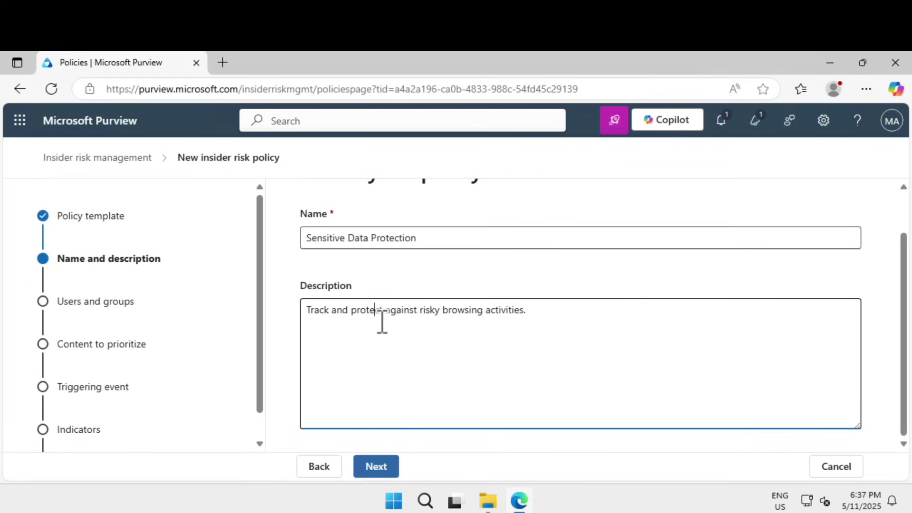
left_click_drag(325, 313, 576, 315)
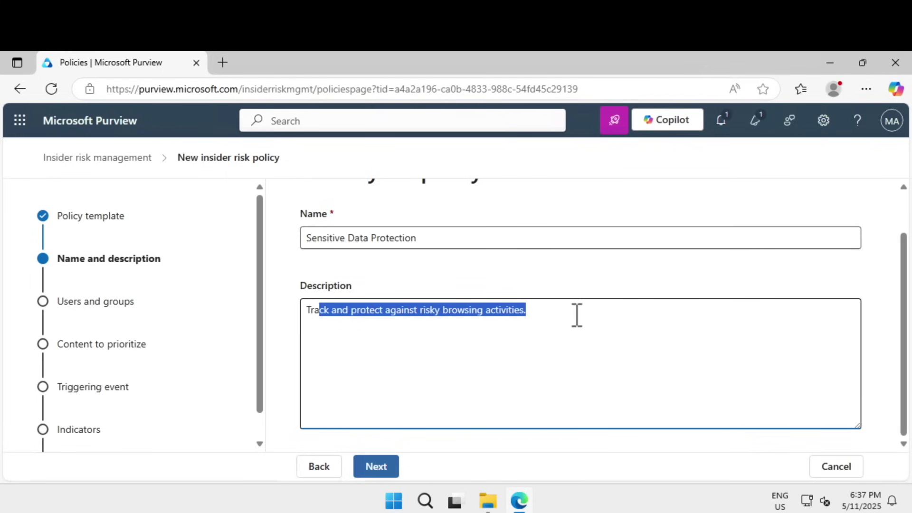
left_click(380, 473)
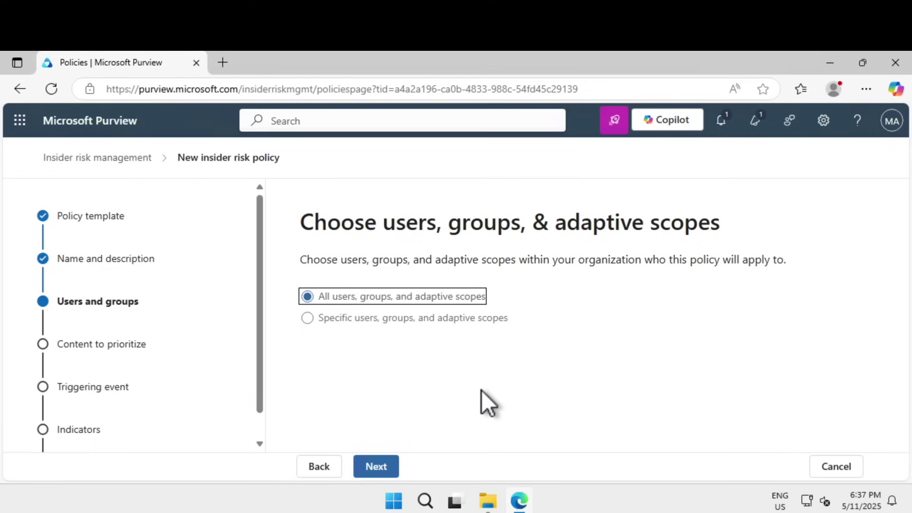
Step: Apply the policy to all users, groups, and adaptive scopes without exclusions, and leave content unprioritized
left_click(383, 464)
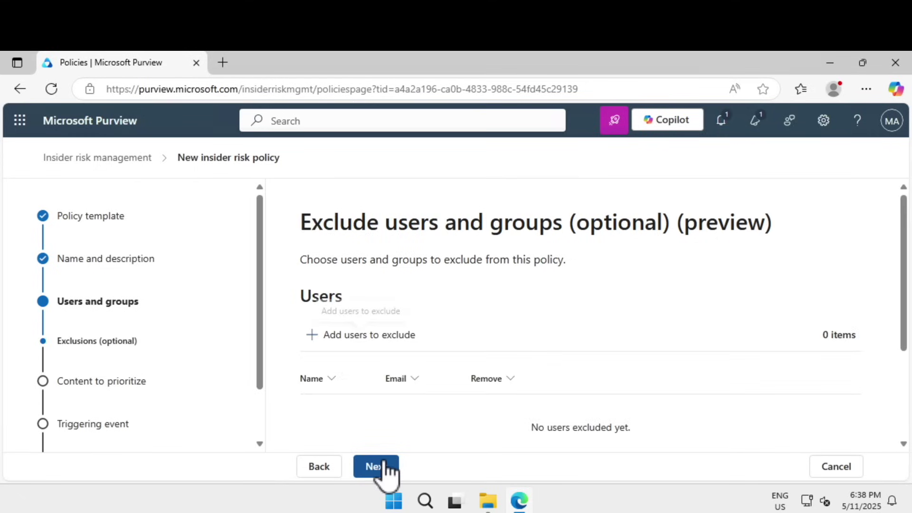
left_click(383, 465)
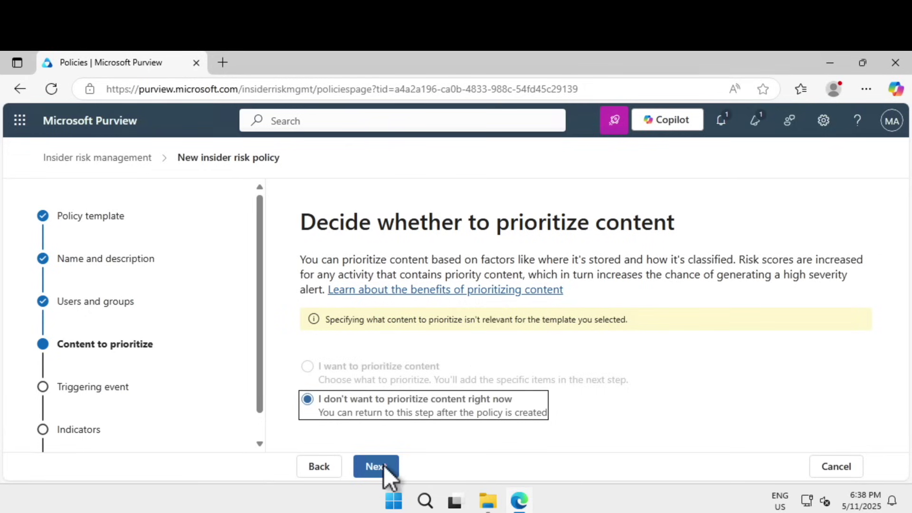
left_click(384, 468)
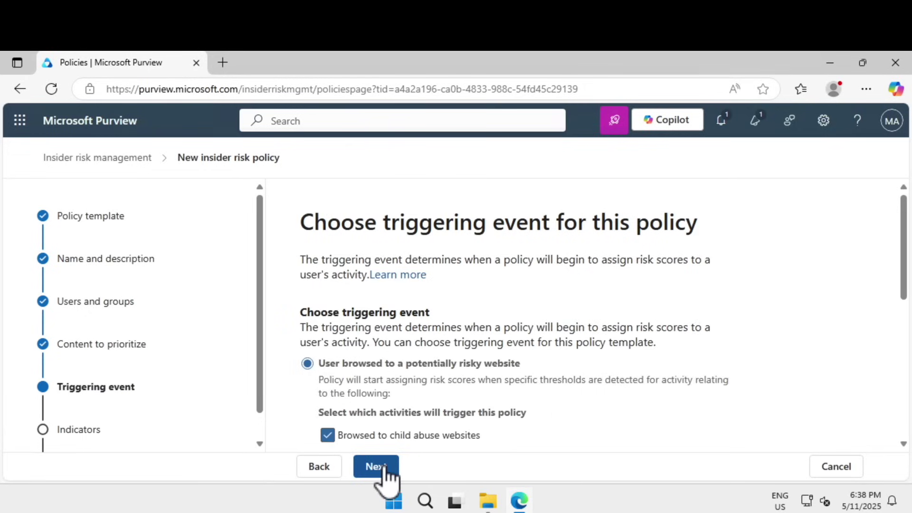
Step: Keep all risky website activities under User browsed to a potentially risky website as triggers, and apply the built-in thresholds
scroll(575, 338, "down", 1)
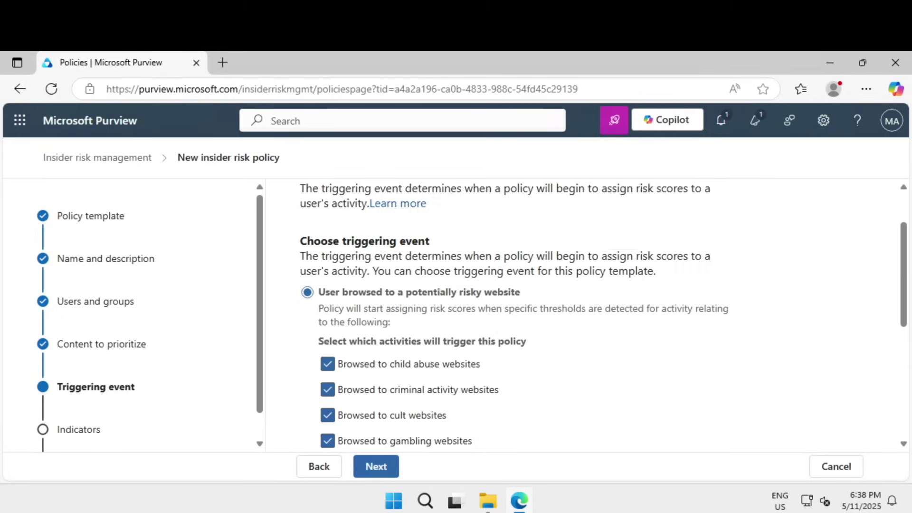
scroll(383, 420, "down", 1)
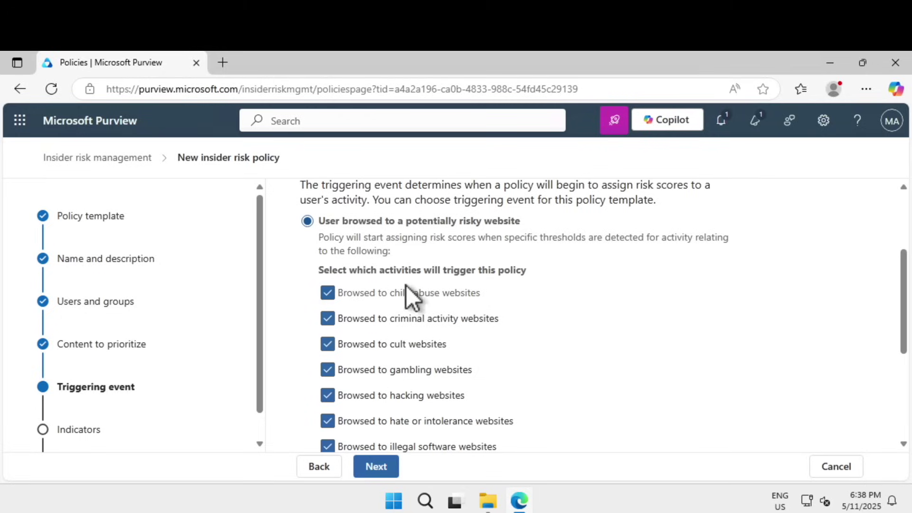
scroll(424, 343, "down", 2)
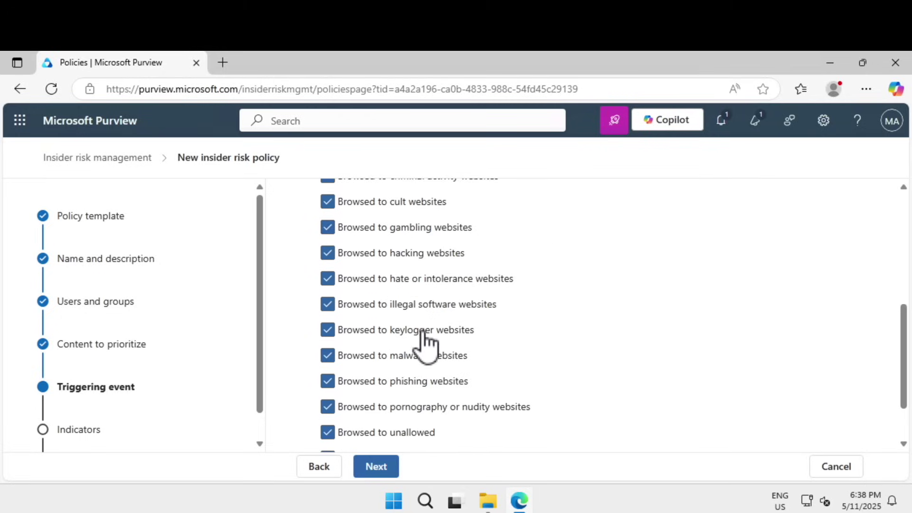
scroll(424, 342, "down", 1)
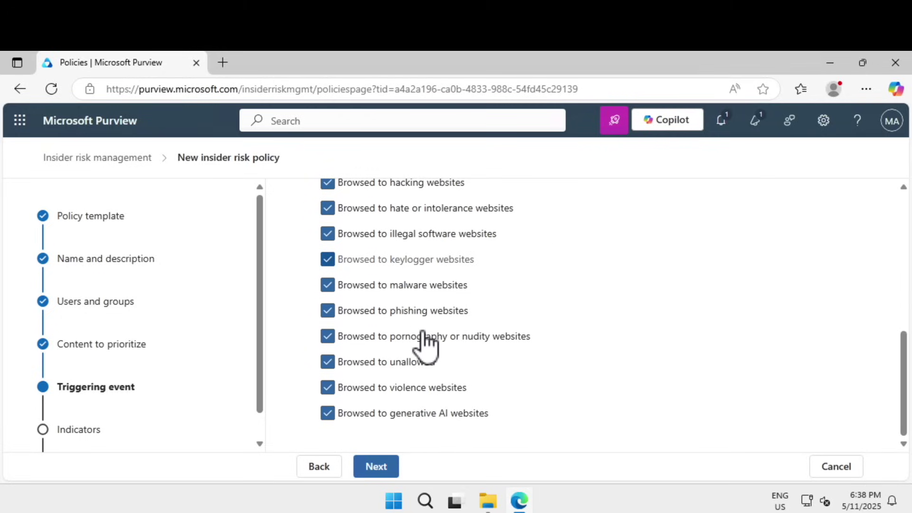
left_click(376, 467)
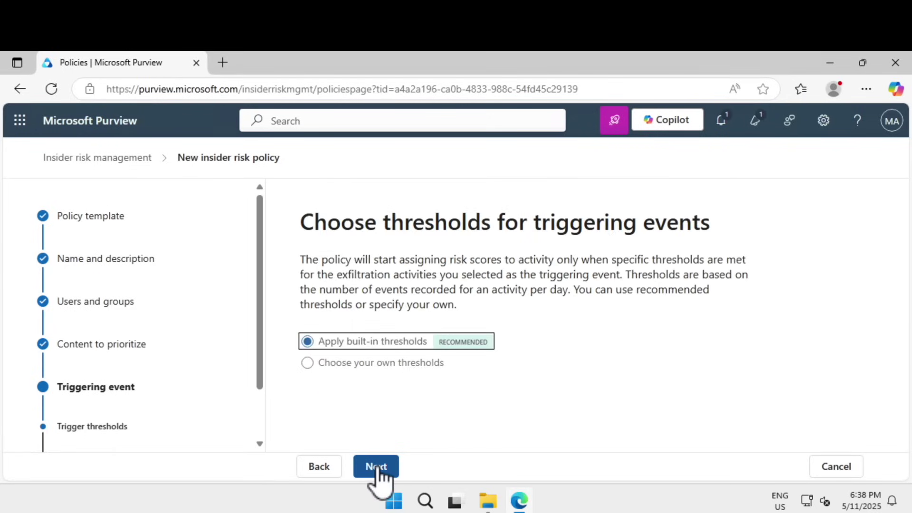
left_click(376, 466)
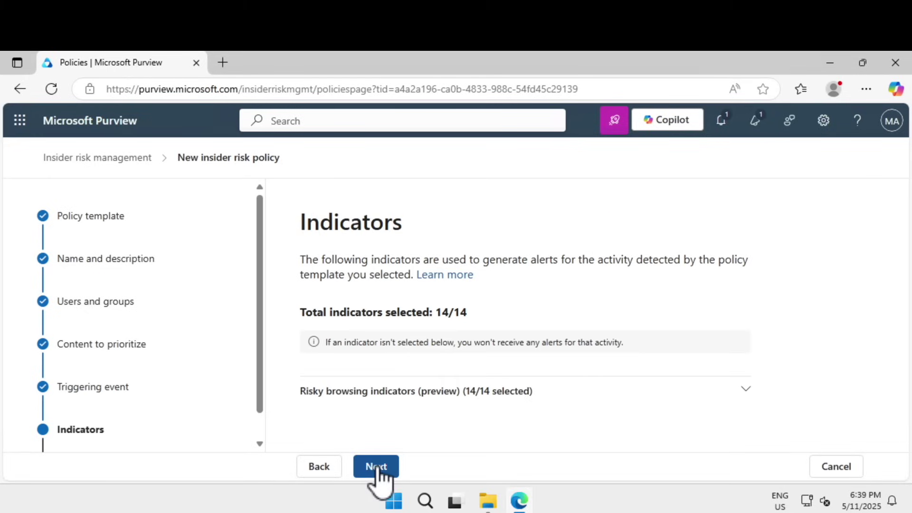
Step: Review the risky browsing indicators (preview) and keep all of them selected for the policy
left_click(454, 392)
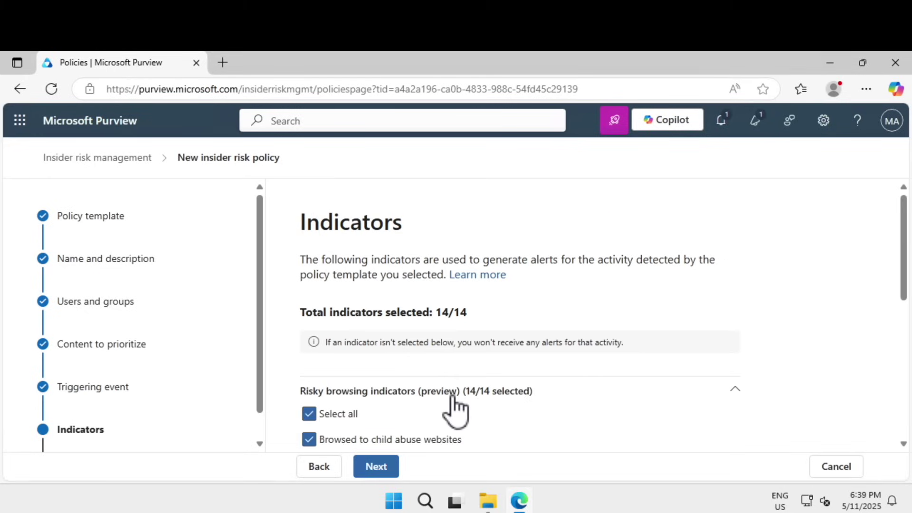
scroll(453, 395, "down", 3)
scroll(452, 396, "down", 3)
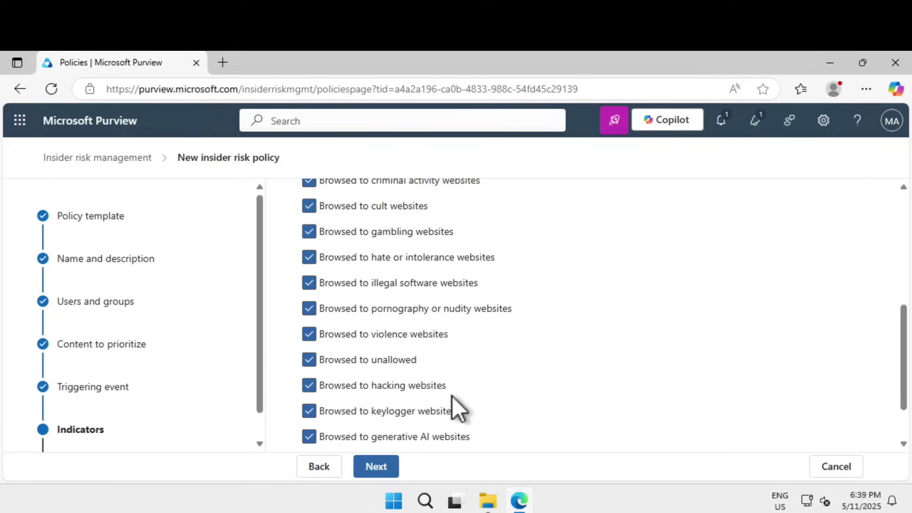
scroll(452, 396, "down", 2)
scroll(453, 403, "up", 10)
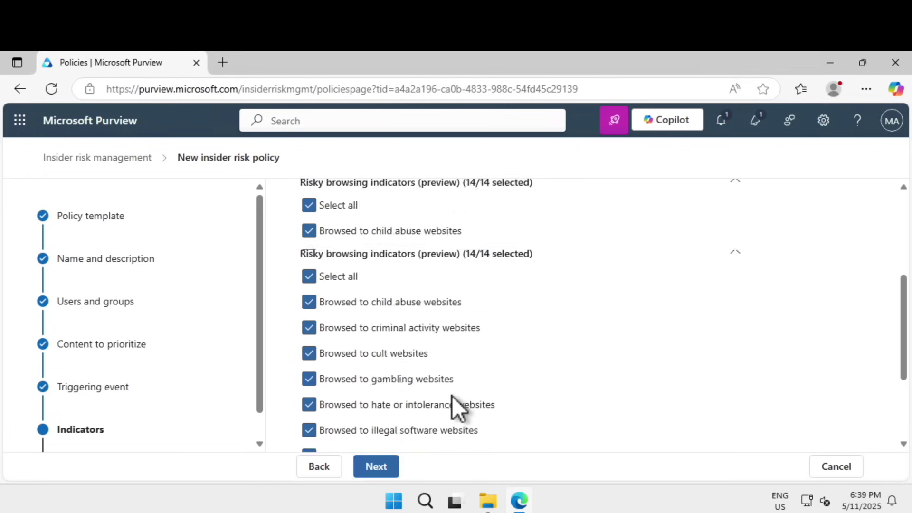
scroll(456, 411, "down", 10)
left_click(376, 469)
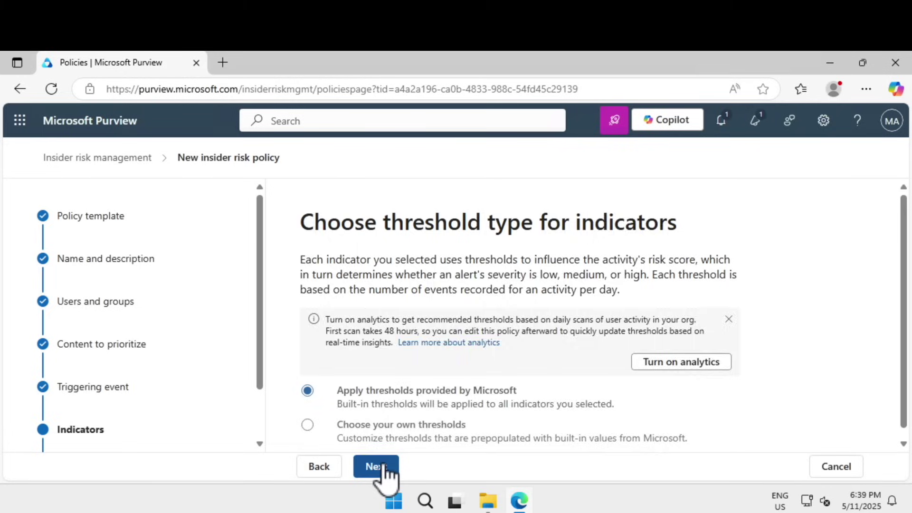
Step: Apply the Microsoft-provided indicator thresholds and submit the policy, closing the wizard and the feedback survey
left_click(379, 468)
left_click(381, 467)
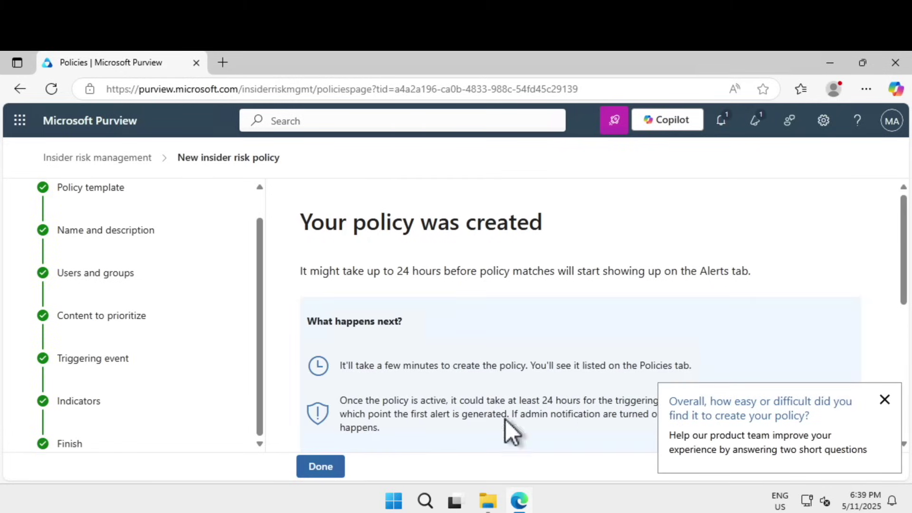
scroll(476, 366, "down", 5)
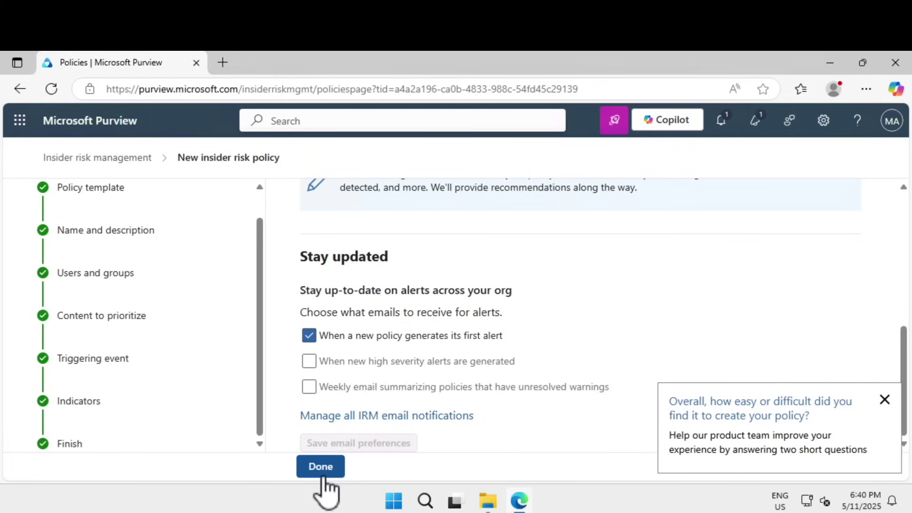
left_click(320, 468)
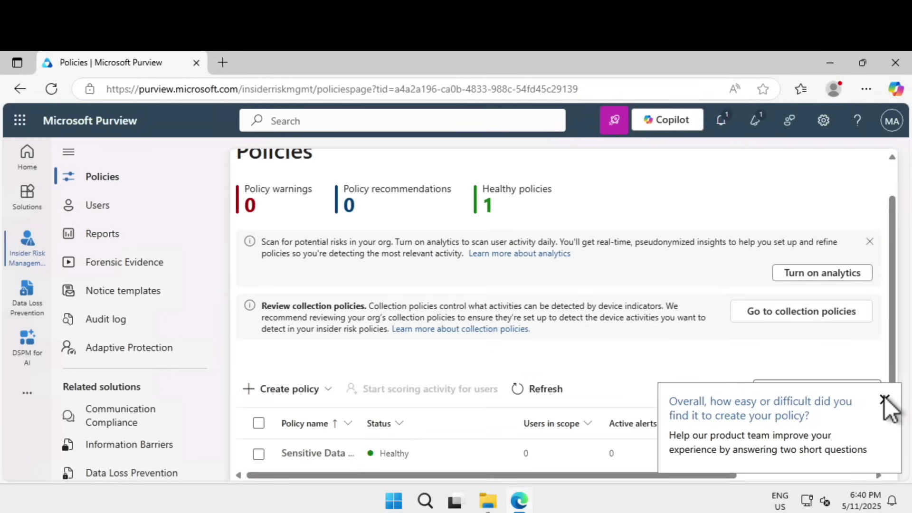
left_click(884, 399)
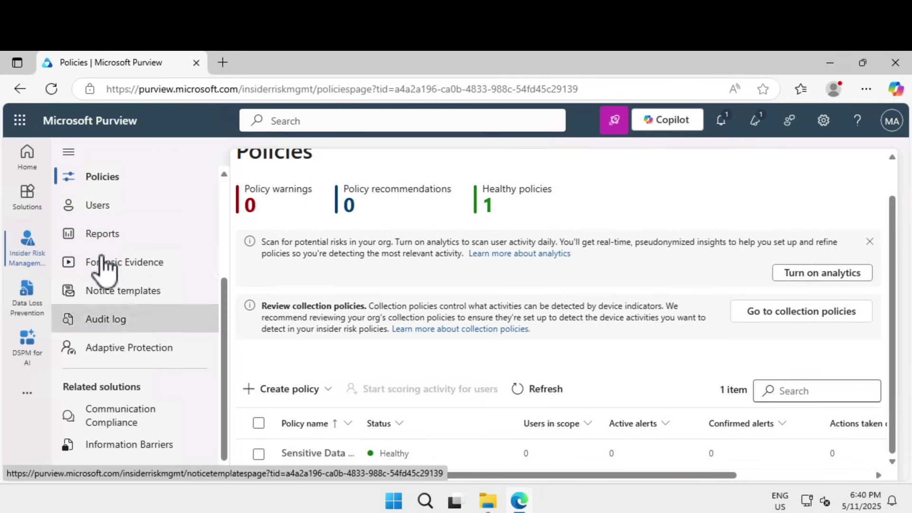
Step: Assign the Sensitive Data Protection policy to the insider risk levels in Adaptive Protection and save the configuration
left_click(144, 353)
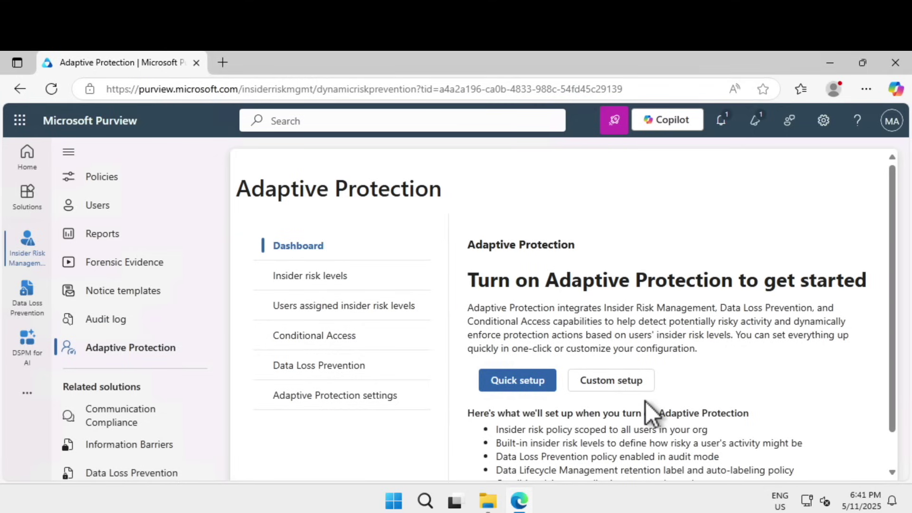
scroll(647, 413, "down", 1)
left_click(331, 242)
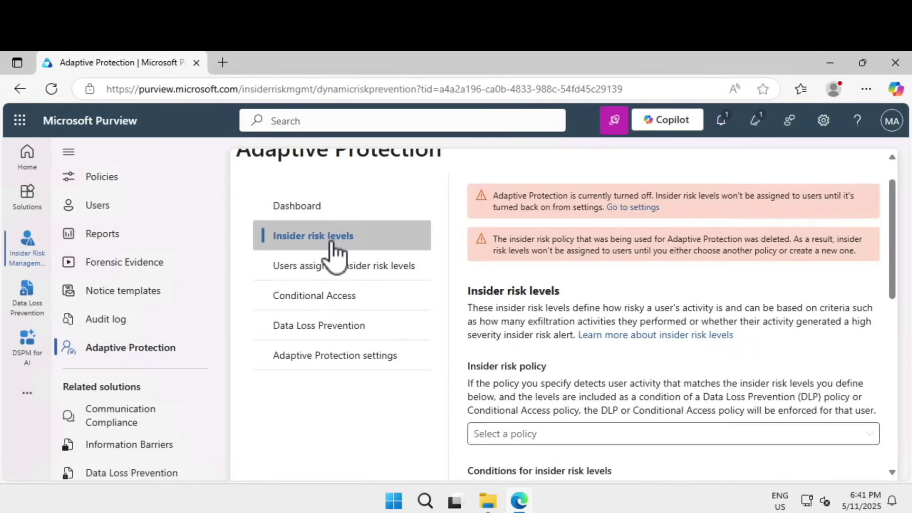
left_click(520, 434)
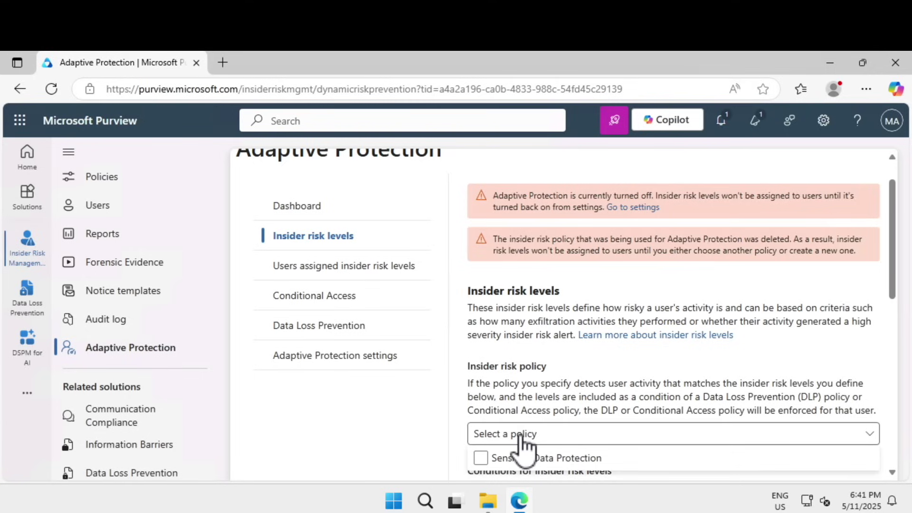
left_click(497, 457)
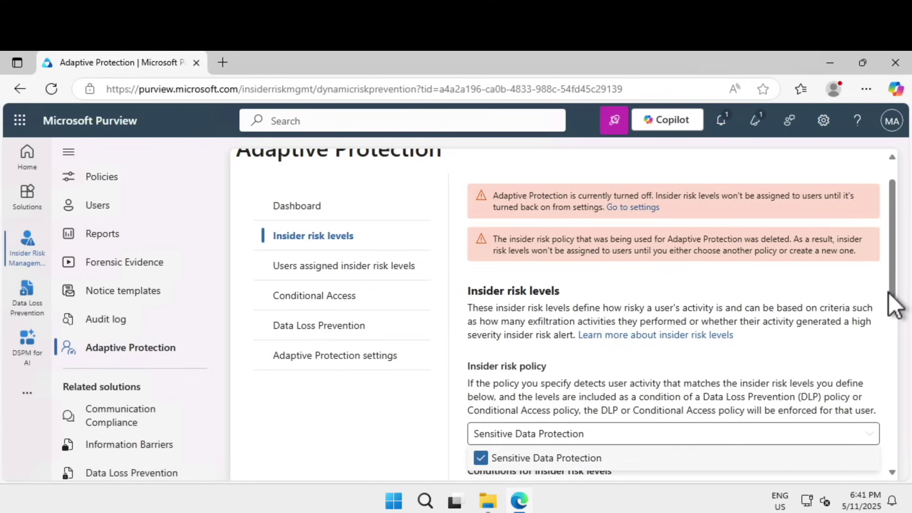
scroll(621, 347, "down", 3)
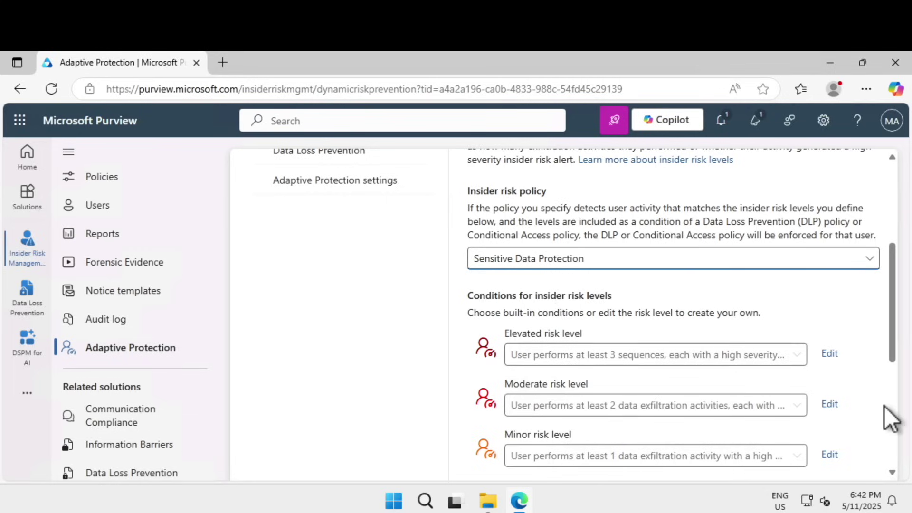
scroll(893, 418, "down", 6)
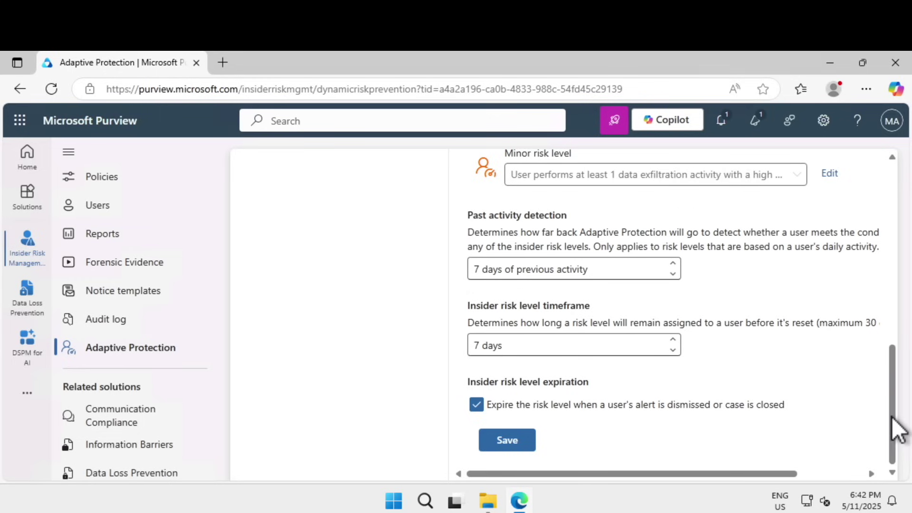
left_click(508, 441)
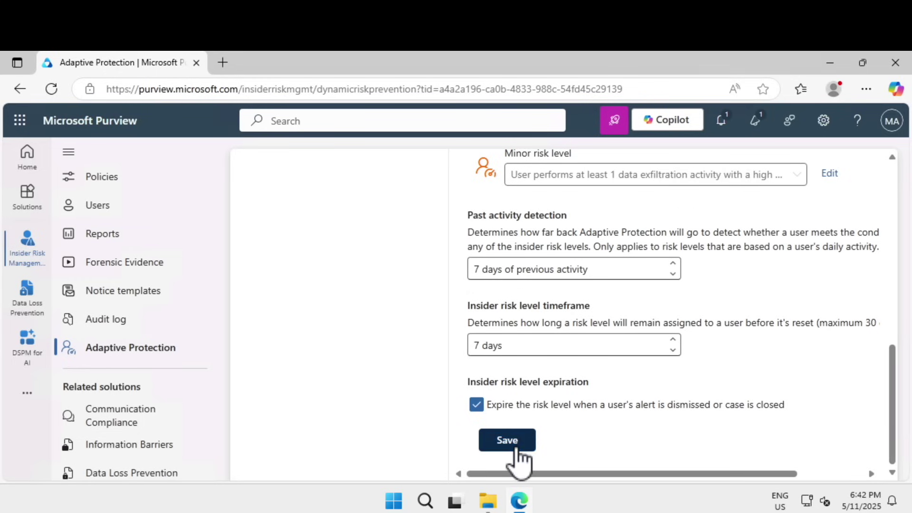
Step: Turn on Adaptive Protection in its settings and save the change
left_click(315, 399)
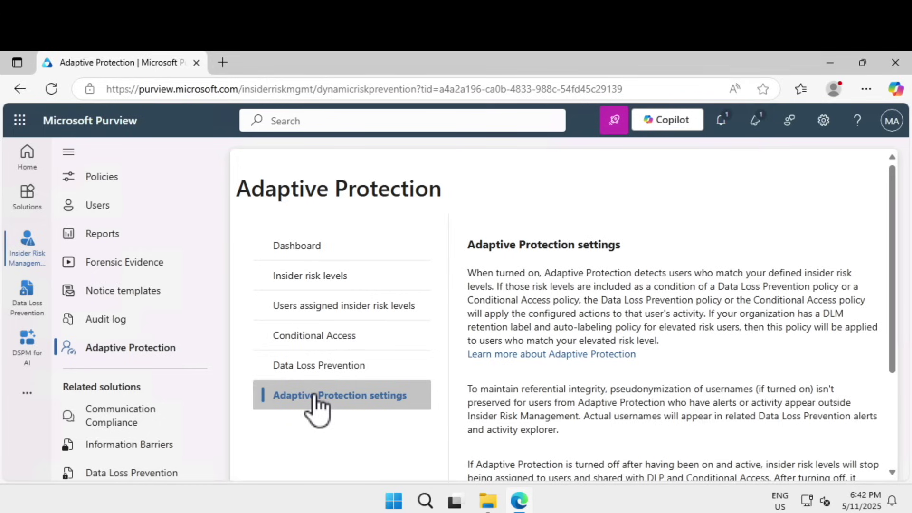
scroll(702, 362, "down", 3)
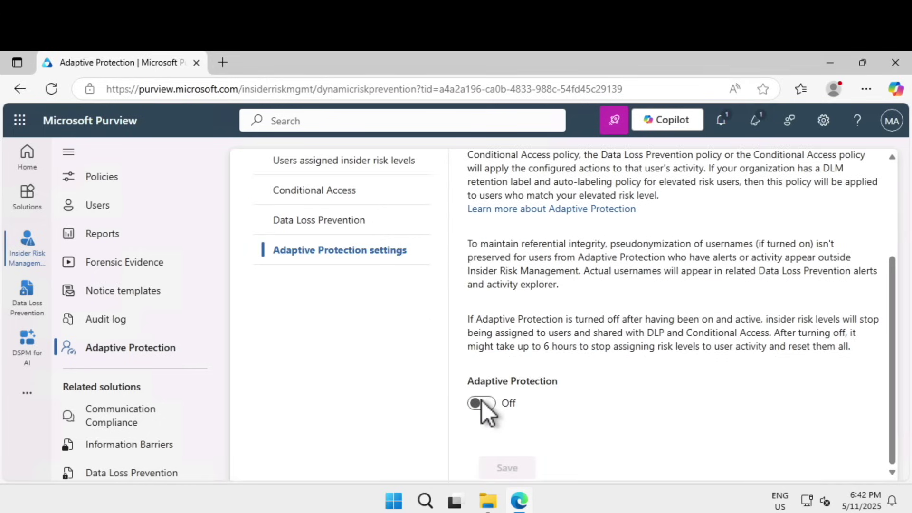
left_click(481, 403)
left_click(507, 467)
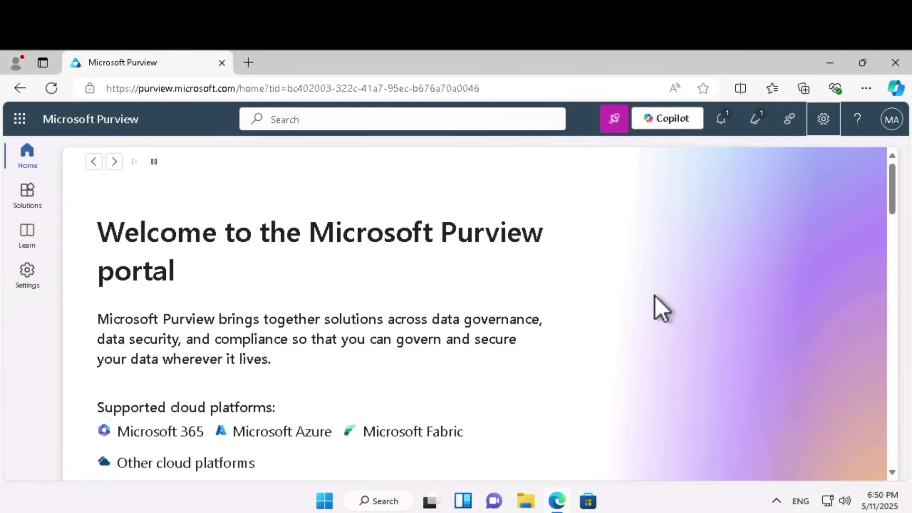
Step: Open the role groups for Microsoft Purview solutions within the Roles and scopes settings
left_click(818, 125)
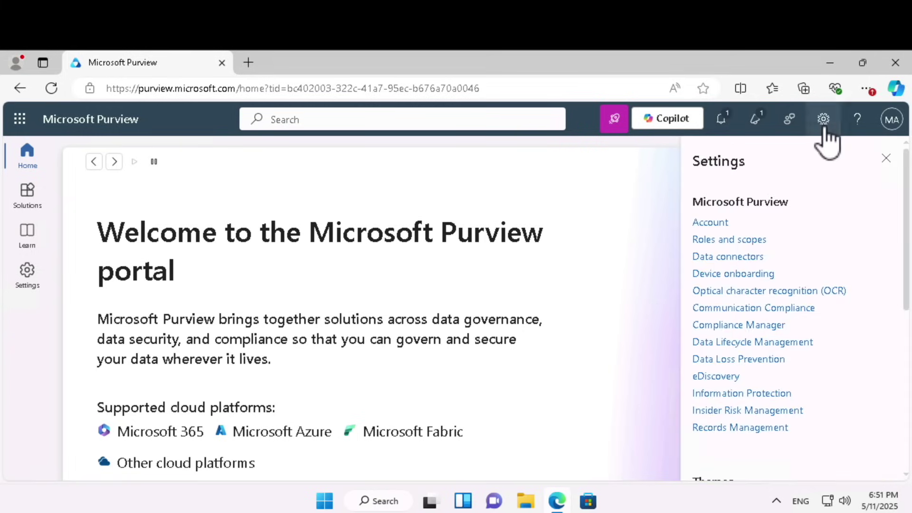
left_click(825, 127)
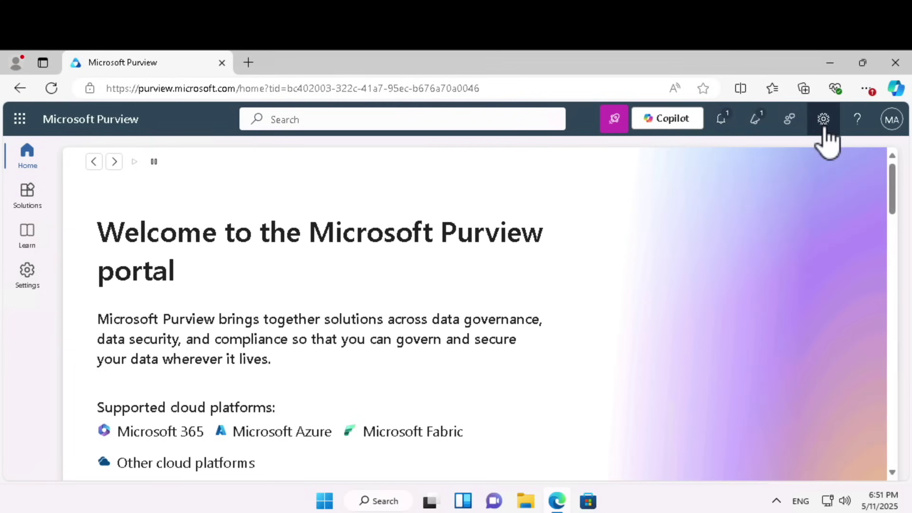
left_click(824, 127)
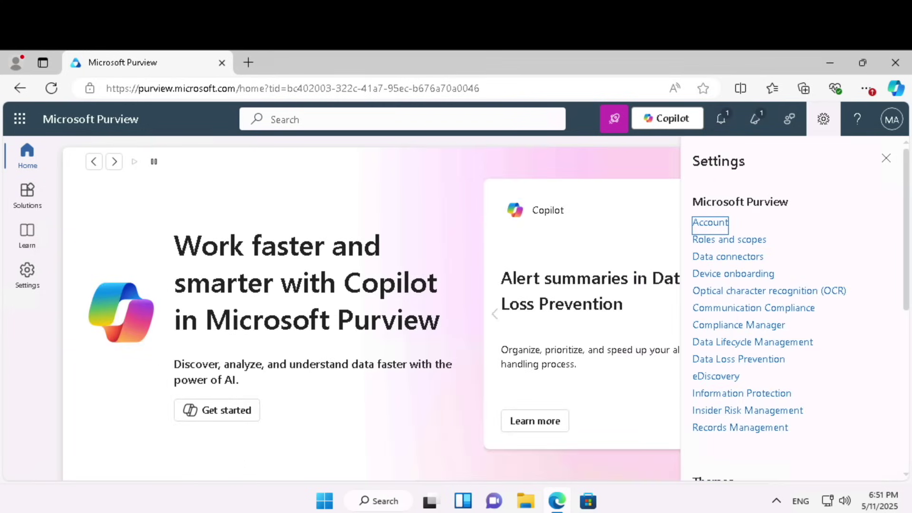
left_click(743, 241)
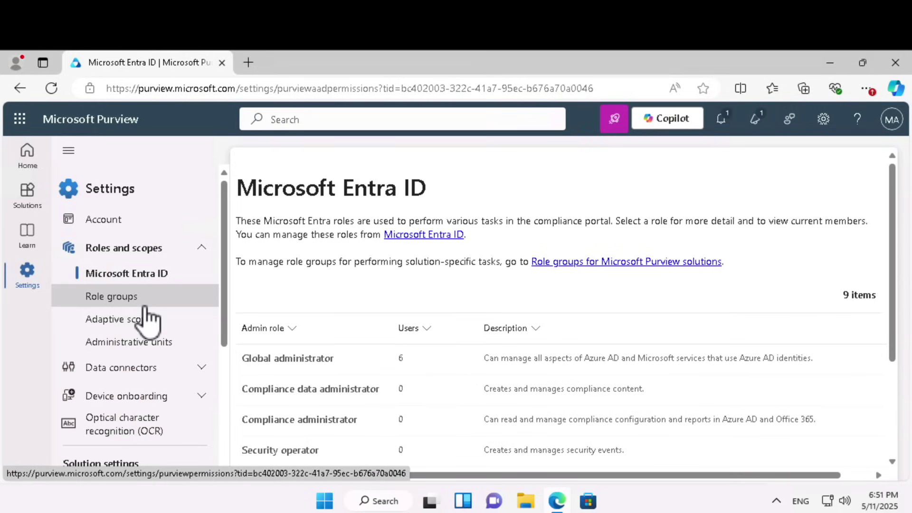
left_click(142, 314)
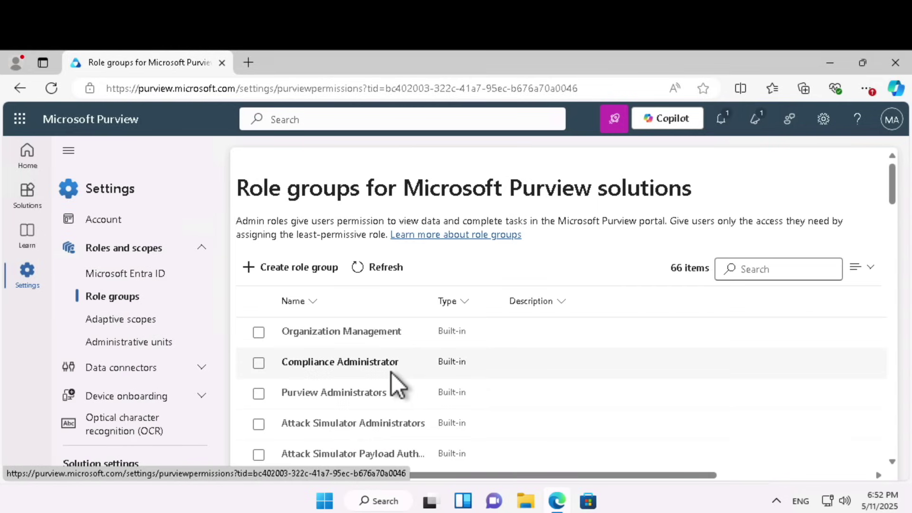
Step: Find the built-in Insider Risk Management Admins role group and open it for editing
scroll(391, 372, "down", 3)
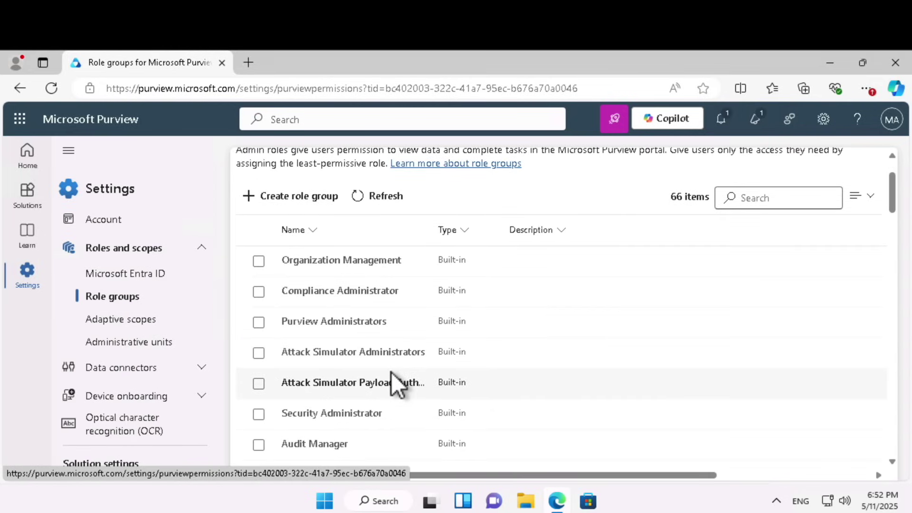
scroll(391, 373, "down", 3)
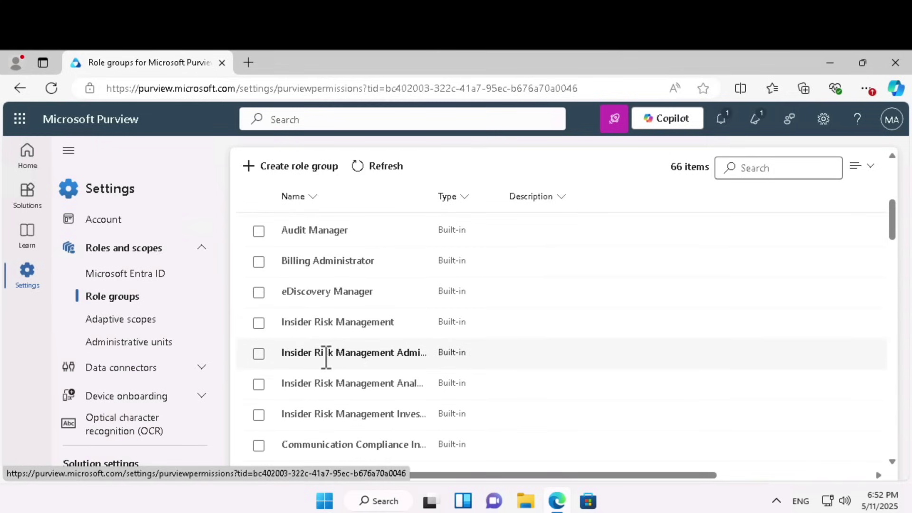
left_click(353, 355)
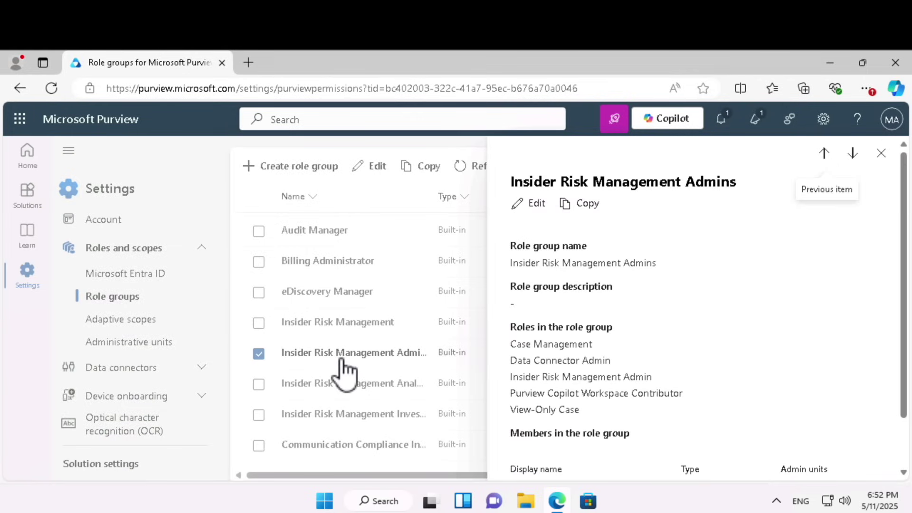
left_click(534, 204)
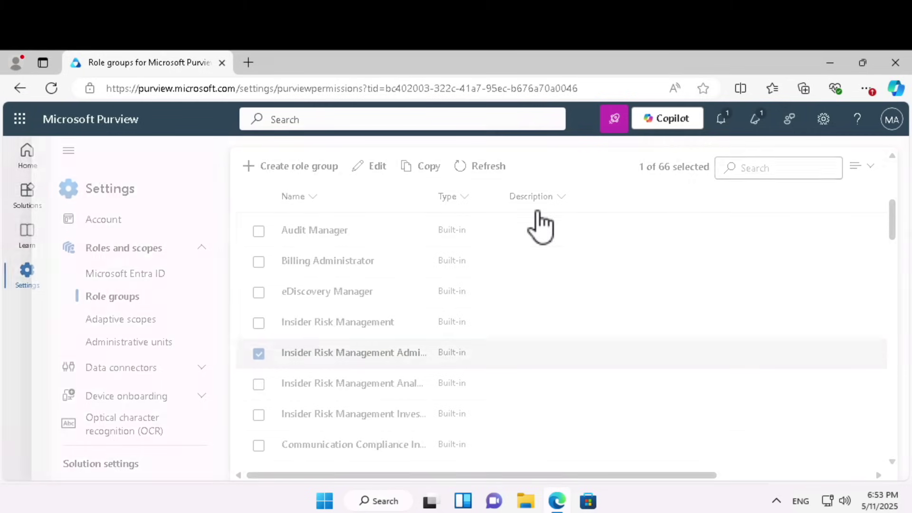
Step: Add the intended user as a member of the Insider Risk Management Admins role group and save the change
left_click(361, 304)
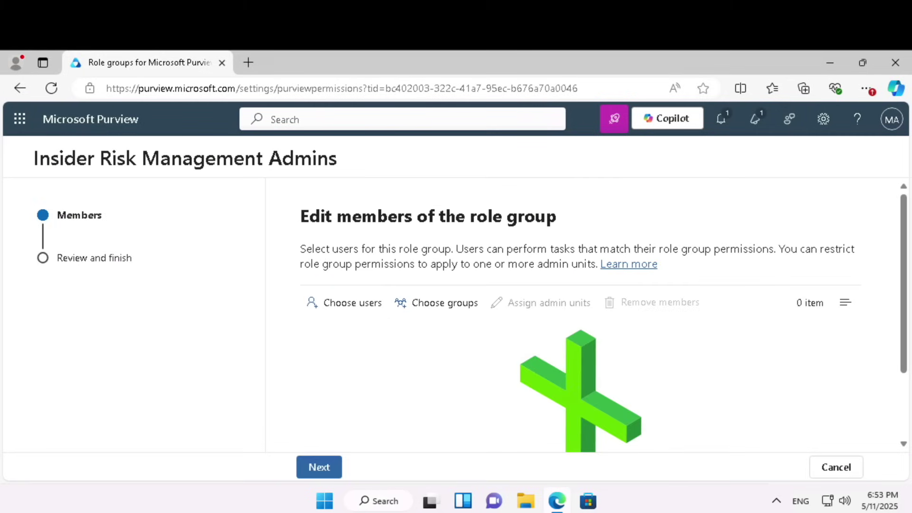
left_click(610, 260)
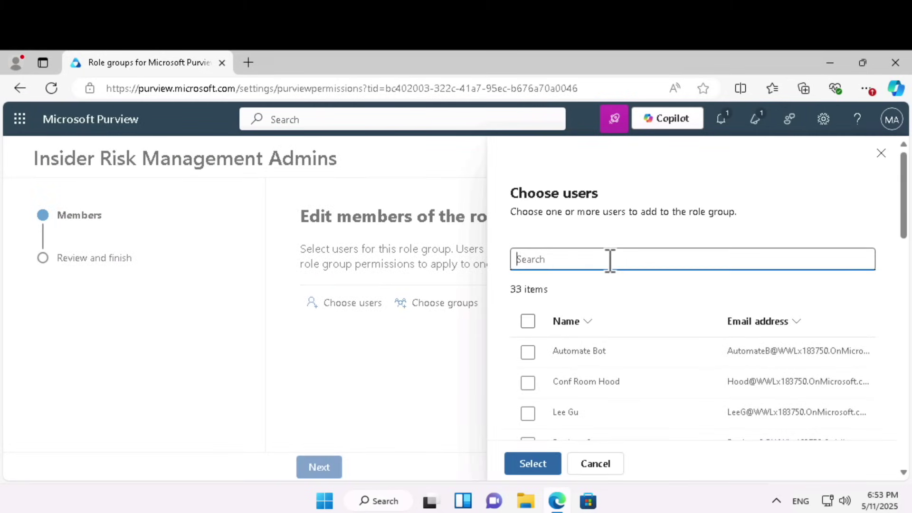
type("joni")
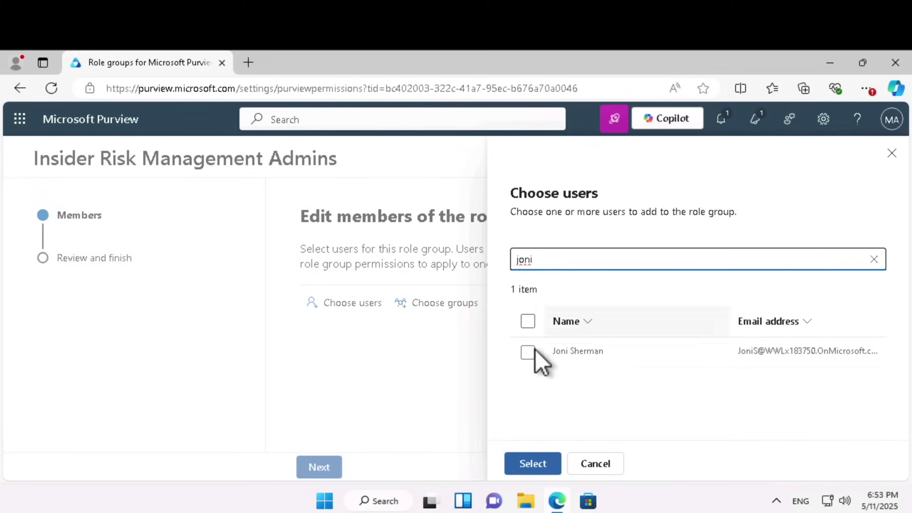
left_click(528, 352)
left_click(542, 464)
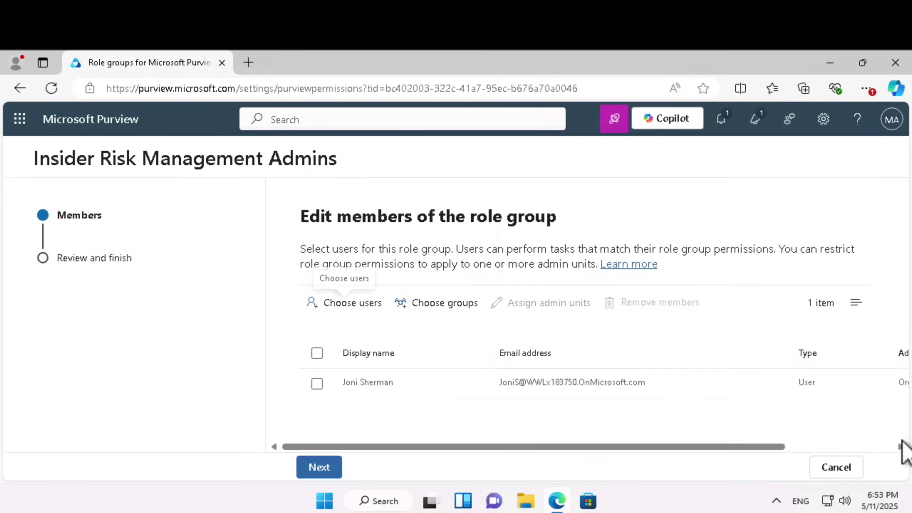
left_click(319, 470)
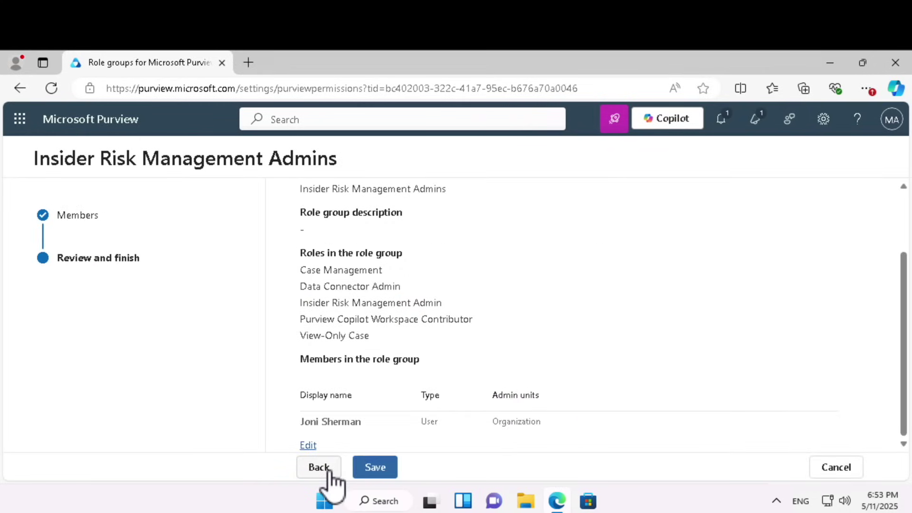
left_click(376, 468)
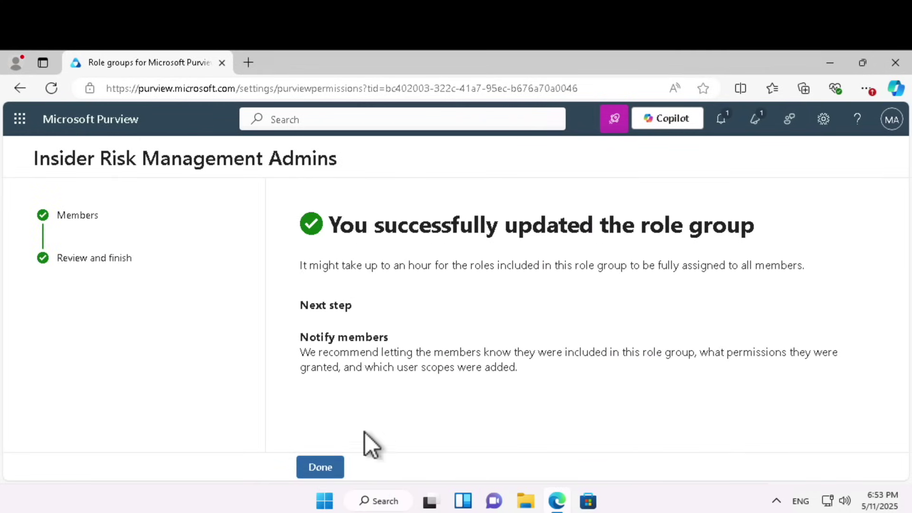
left_click(332, 468)
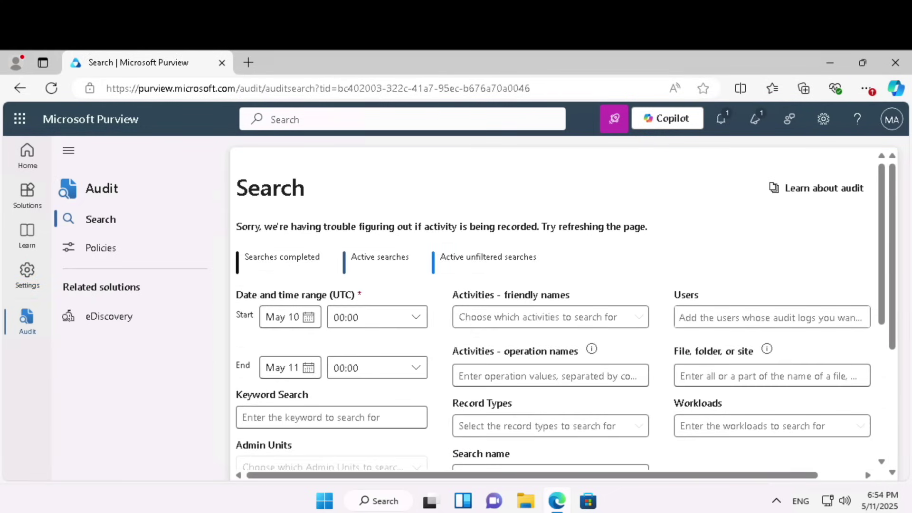
Step: Switch to the Microsoft Defender portal at security.microsoft.com in a new browser tab and dismiss the threat intelligence notice
left_click(249, 62)
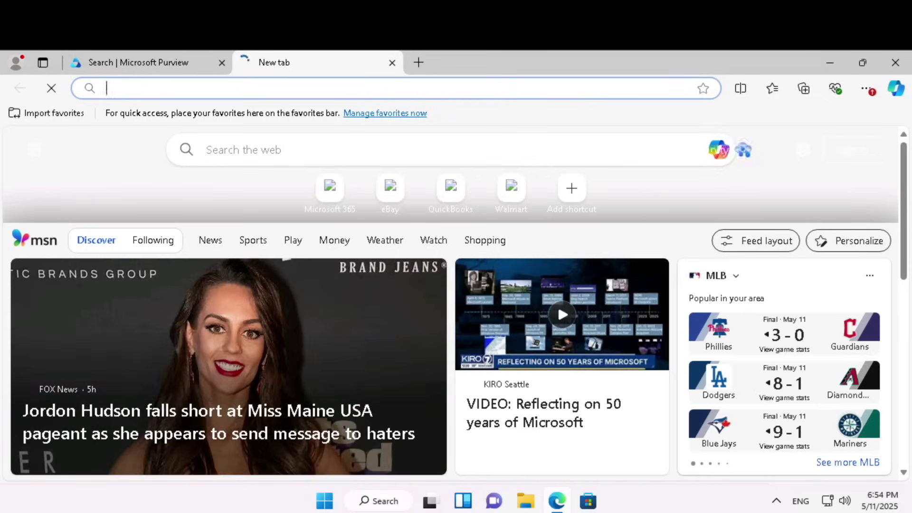
type("https://security.micr")
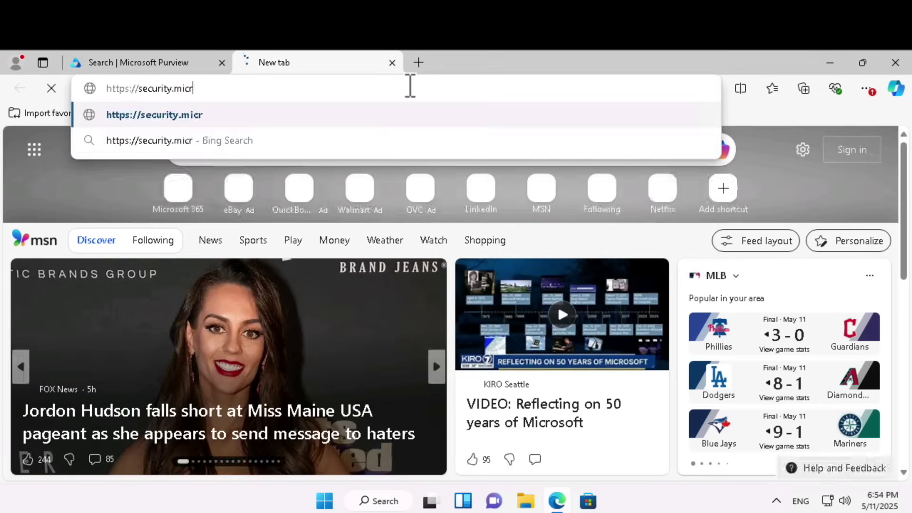
key("Return")
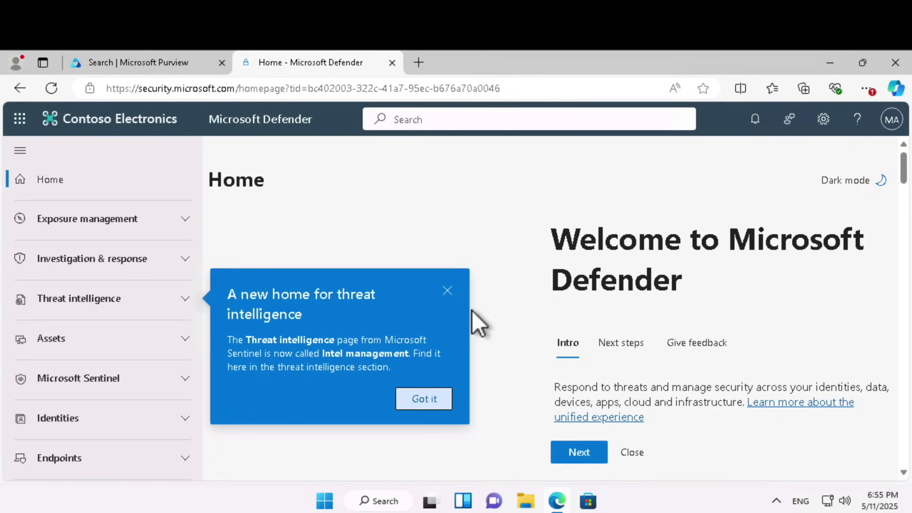
left_click(447, 290)
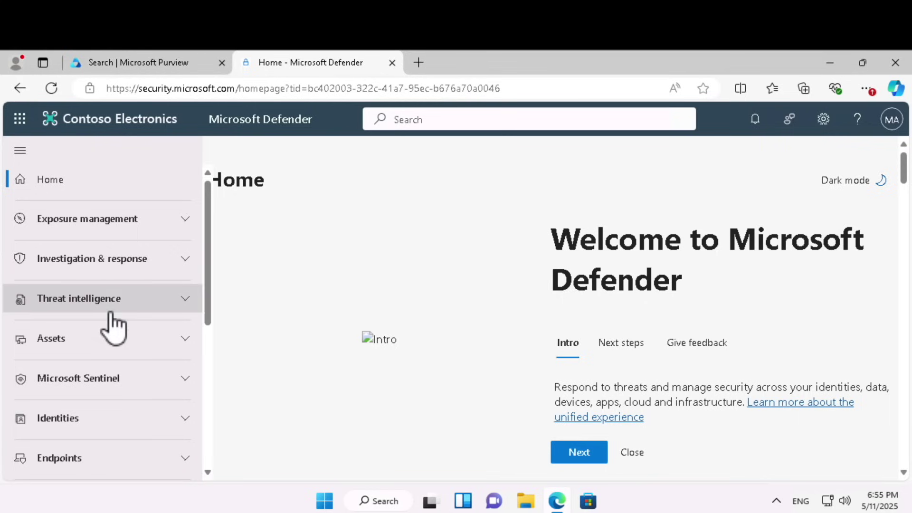
Step: Open the Cloud Apps settings from the Defender system settings
scroll(98, 371, "down", 5)
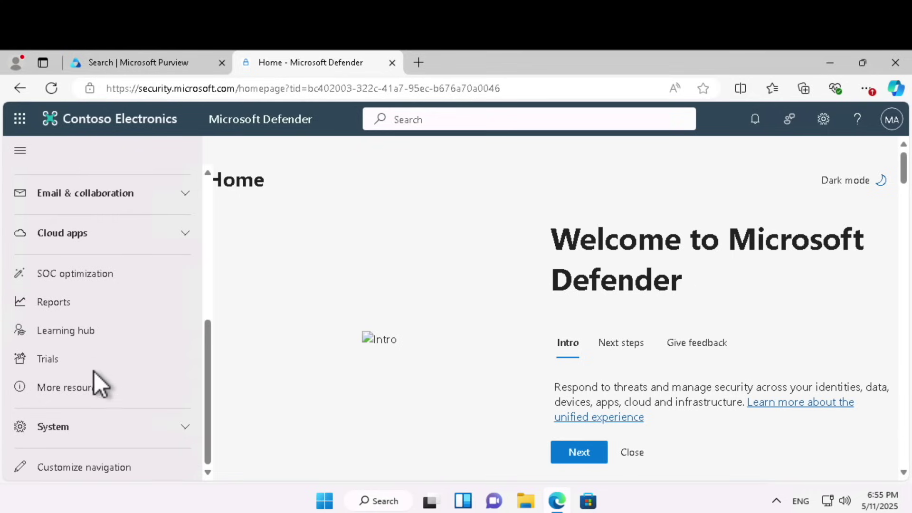
left_click(92, 430)
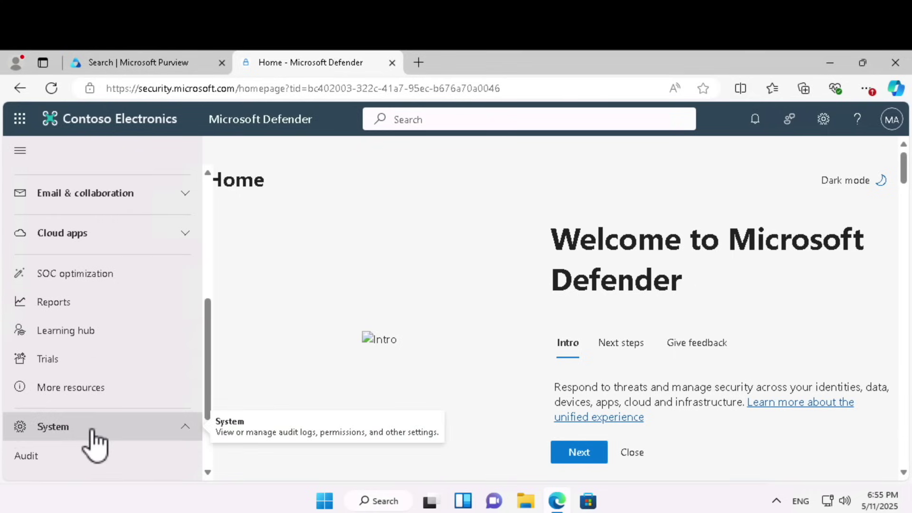
scroll(95, 441, "down", 3)
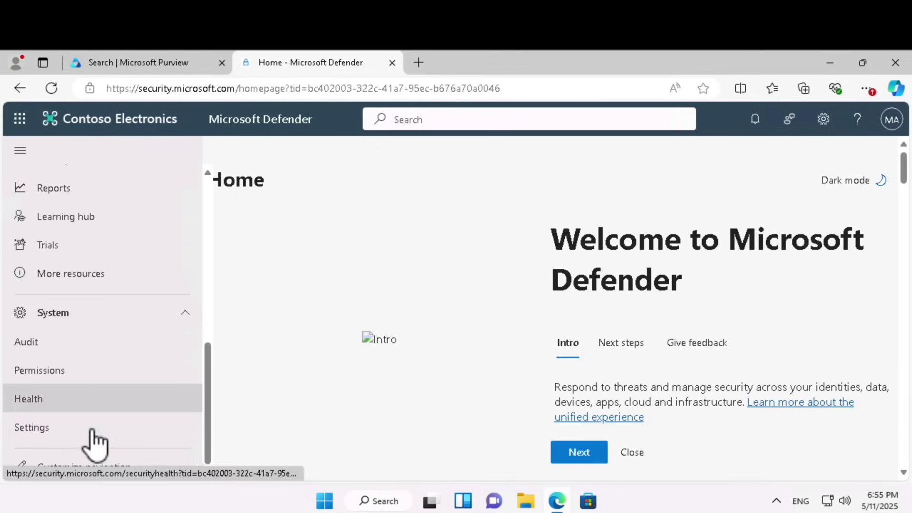
left_click(75, 426)
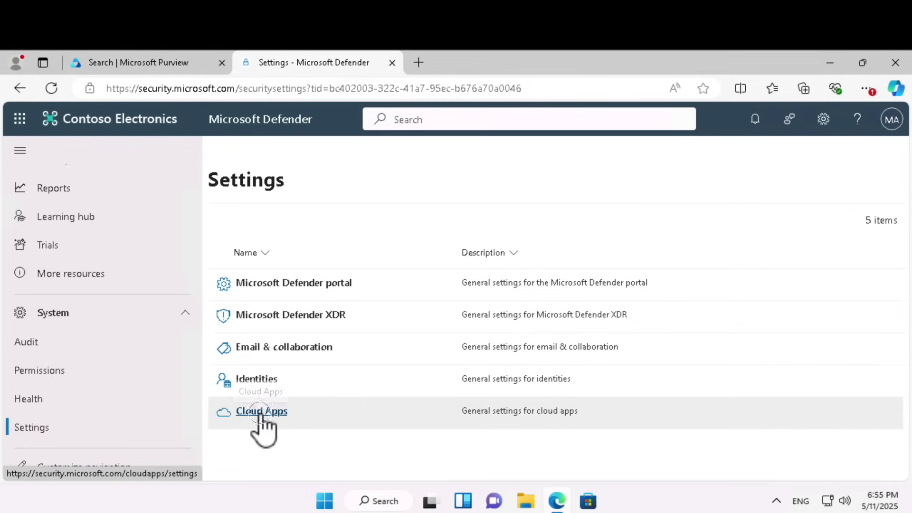
left_click(259, 413)
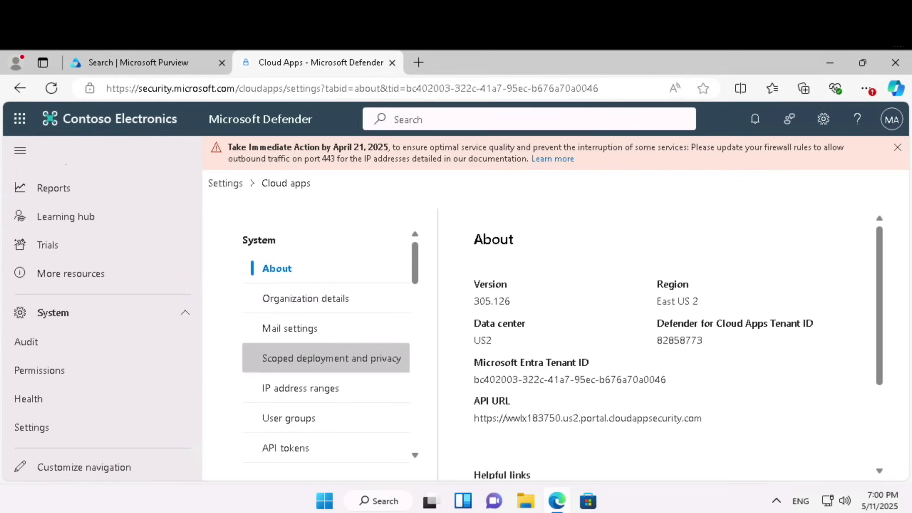
Step: Connect Microsoft 365 in App Connectors with all Microsoft Entra ID and Microsoft 365 components selected, and close the wizard
scroll(325, 347, "down", 2)
scroll(326, 347, "down", 10)
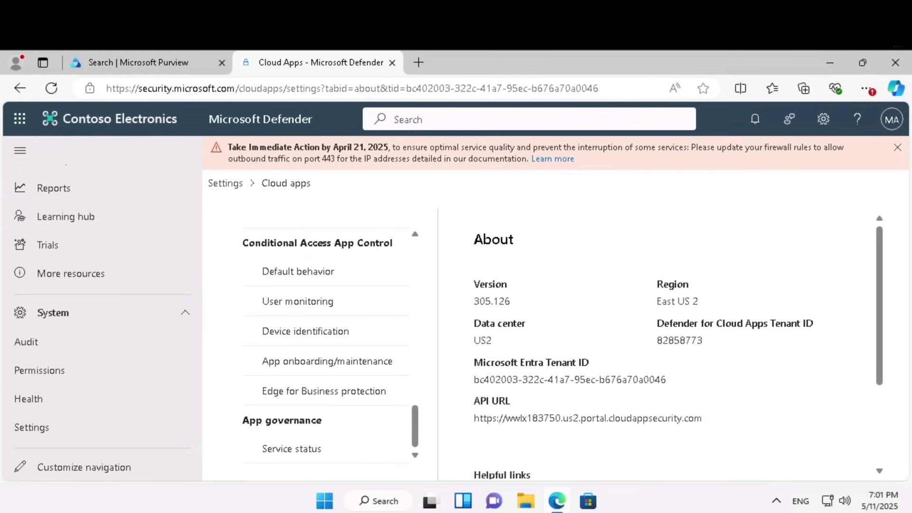
scroll(326, 392, "up", 5)
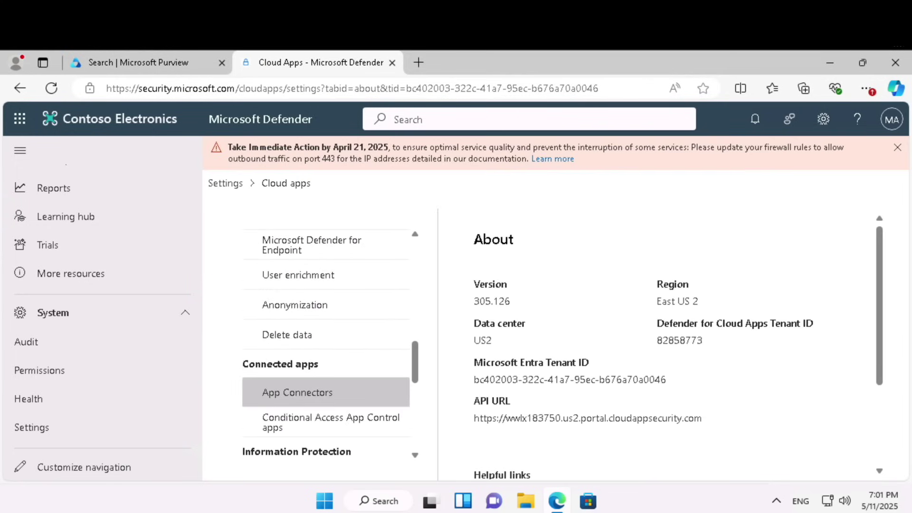
left_click(316, 400)
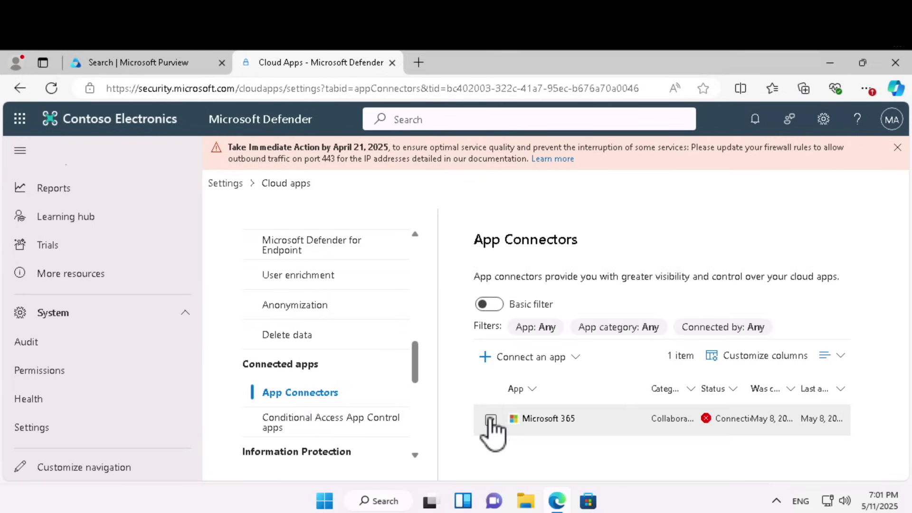
left_click(491, 420)
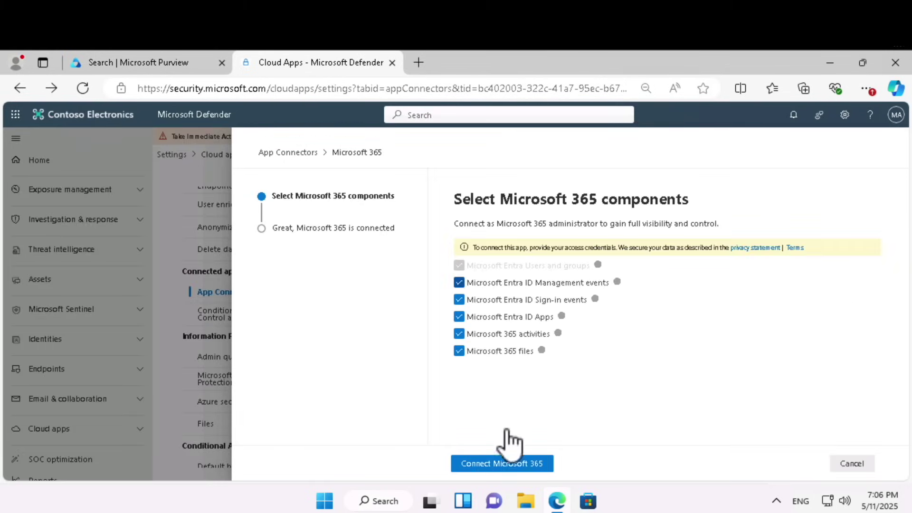
left_click(517, 466)
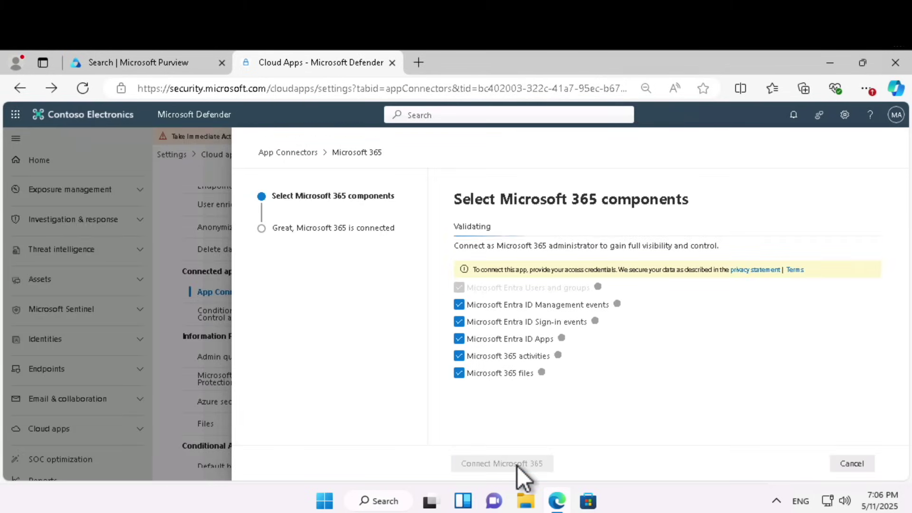
left_click(517, 463)
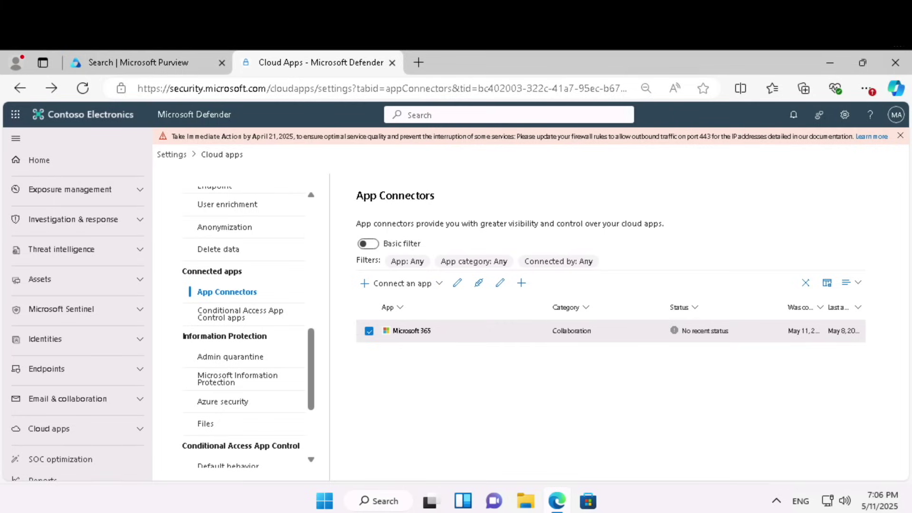
Step: Enable automatic scanning of new files for Microsoft Information Protection sensitivity labels and content inspection warnings, and save the settings
scroll(195, 301, "down", 2)
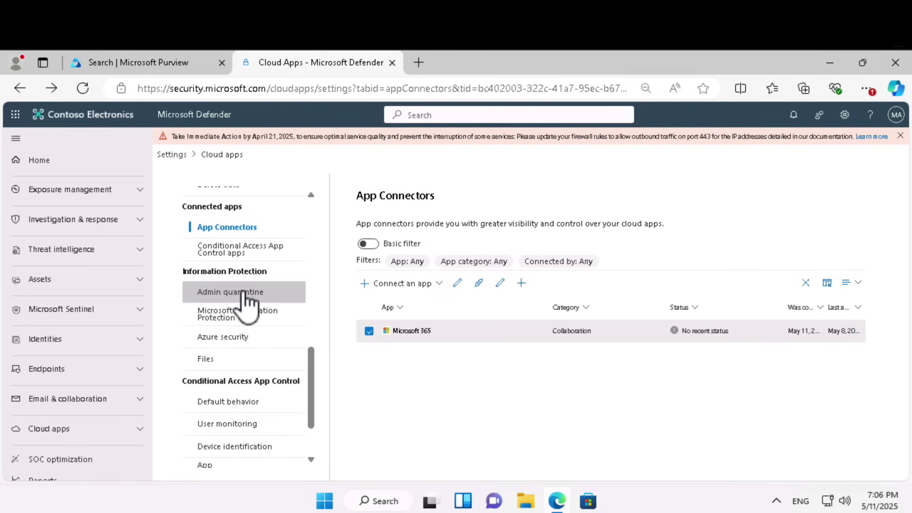
left_click(249, 314)
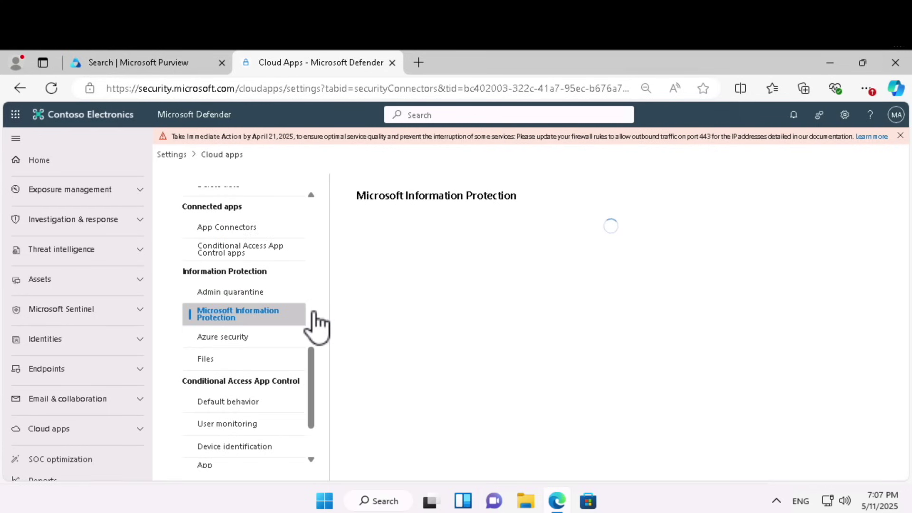
left_click(400, 261)
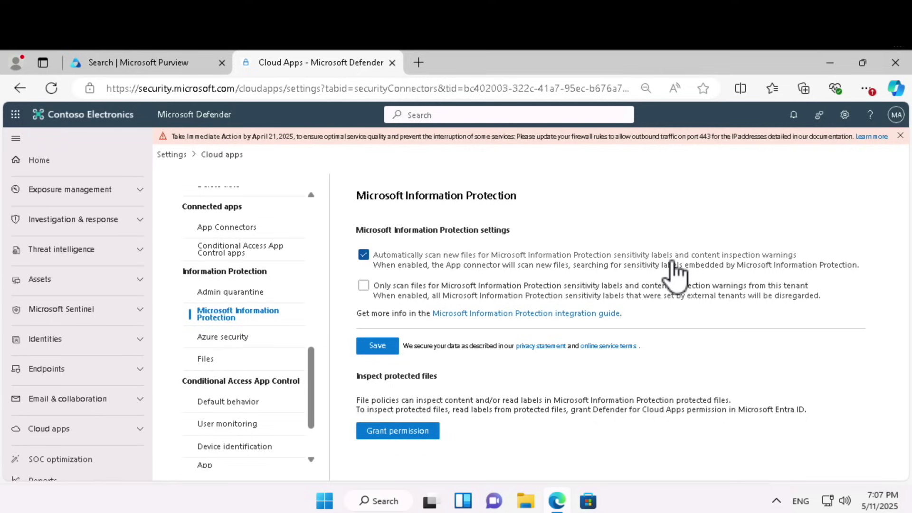
left_click(380, 347)
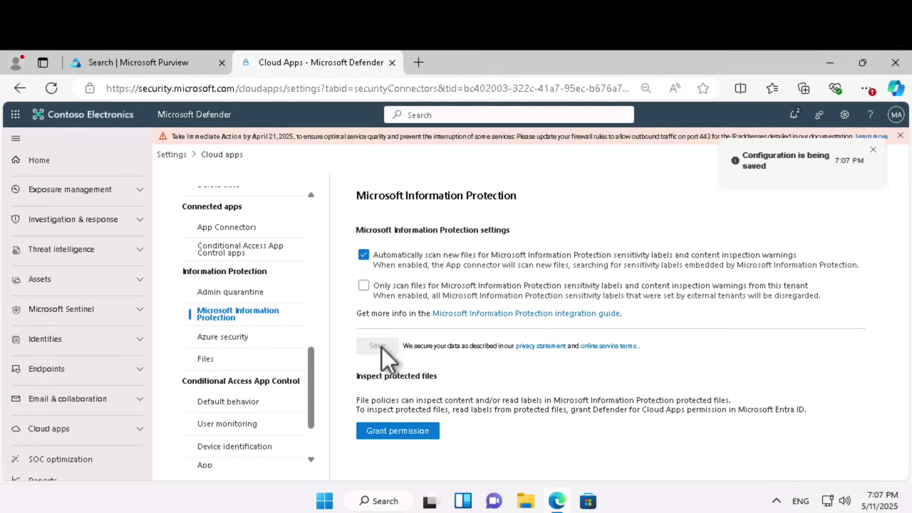
Step: Check the file monitoring setting and the Microsoft 365 connector's dashboard, and return to App Connectors
left_click(211, 357)
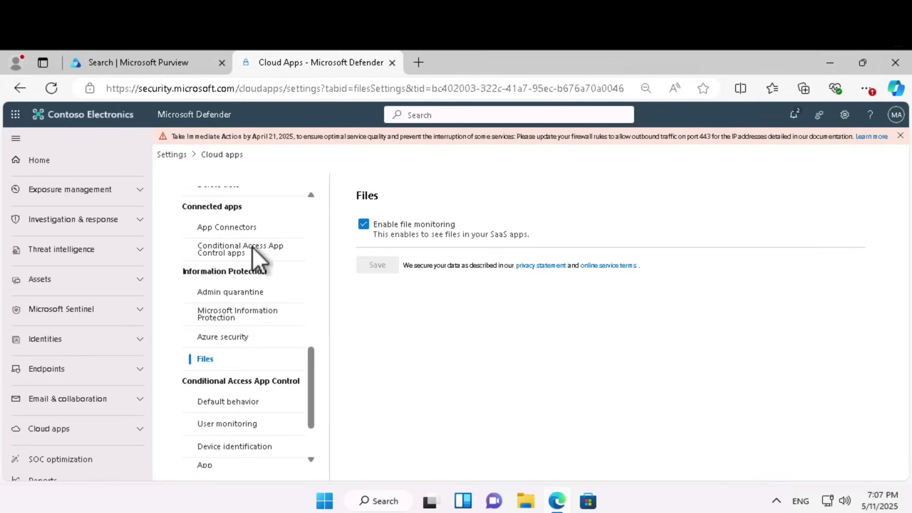
left_click(241, 230)
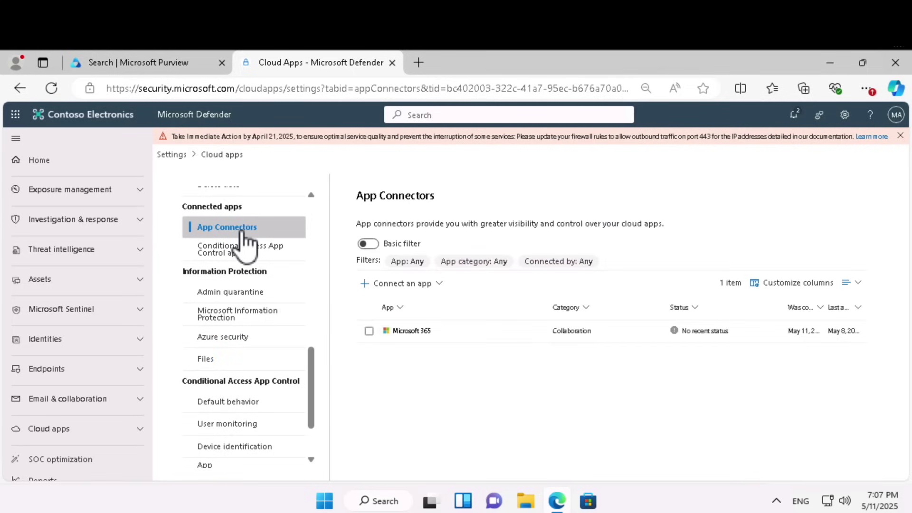
left_click(410, 330)
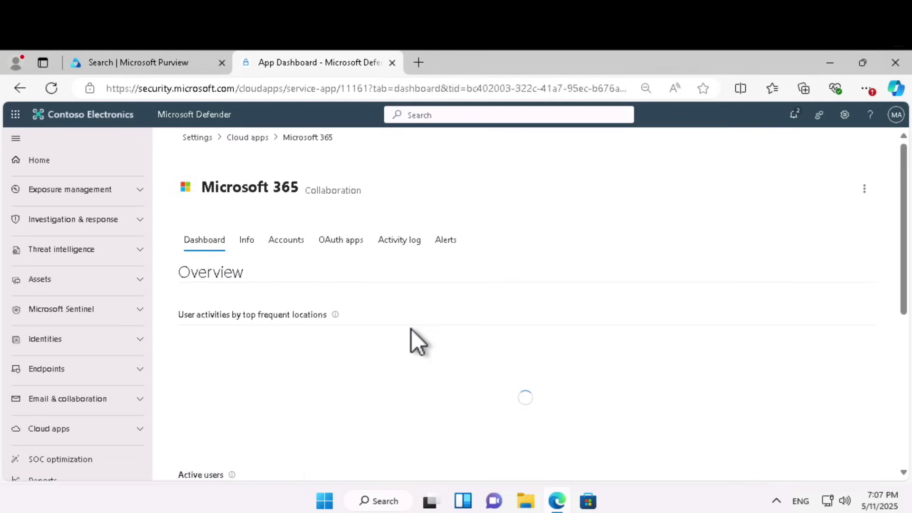
left_click(20, 89)
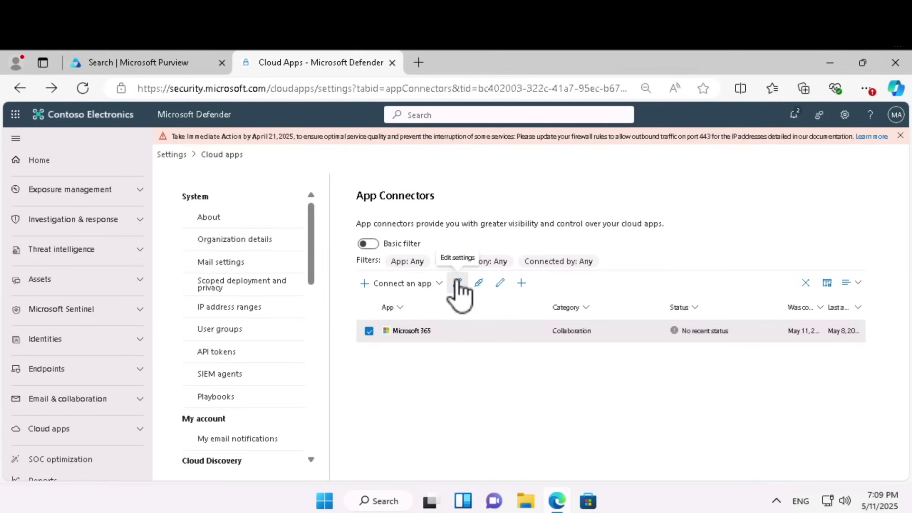
Step: Edit the Microsoft 365 connector's settings, reconnect it with all components including Microsoft 365 files selected, and finish the wizard
left_click(457, 283)
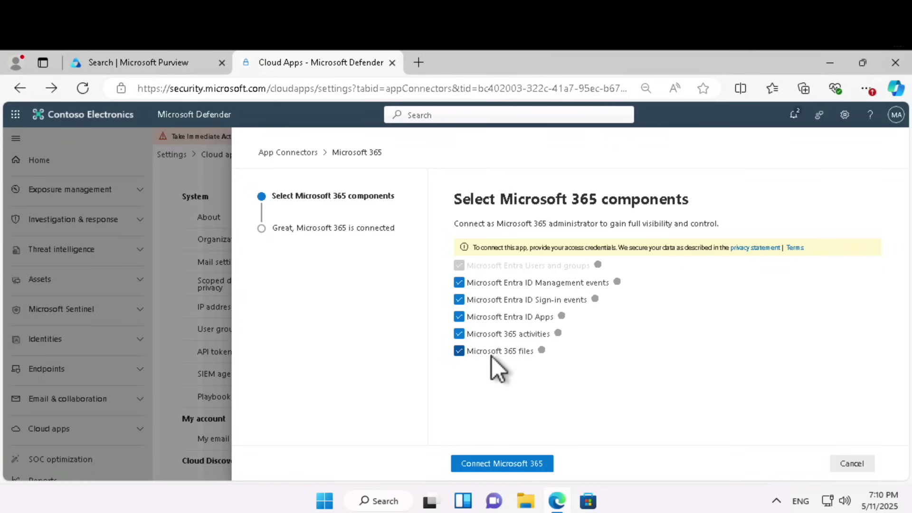
left_click(523, 465)
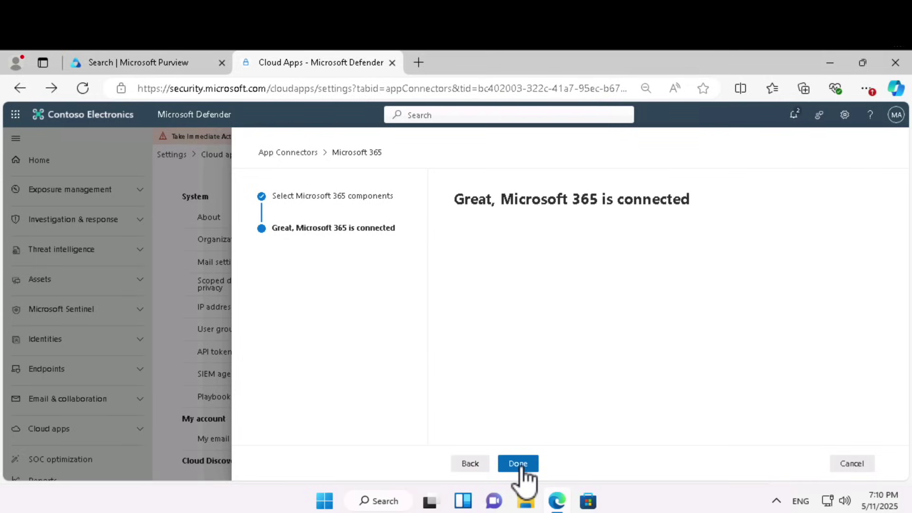
left_click(519, 465)
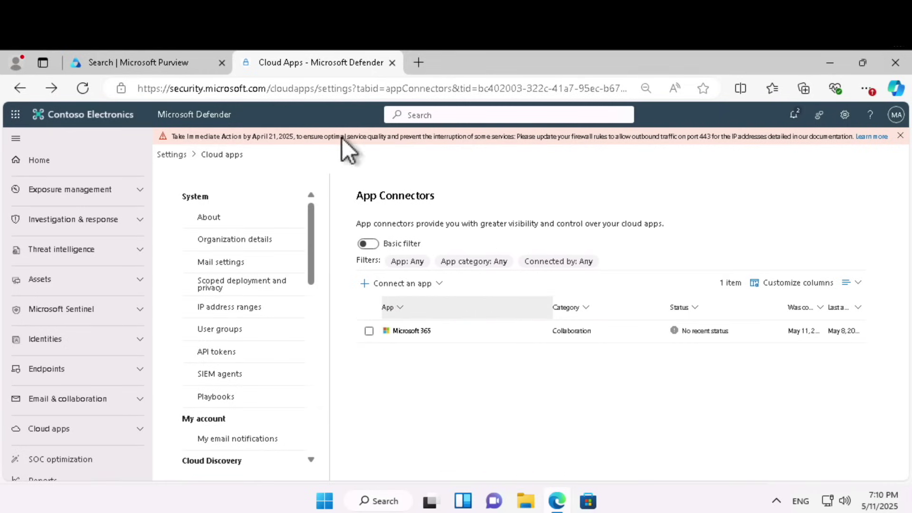
Step: Switch to the Microsoft Purview portal and open the policies of the Data Loss Prevention solution
left_click(166, 61)
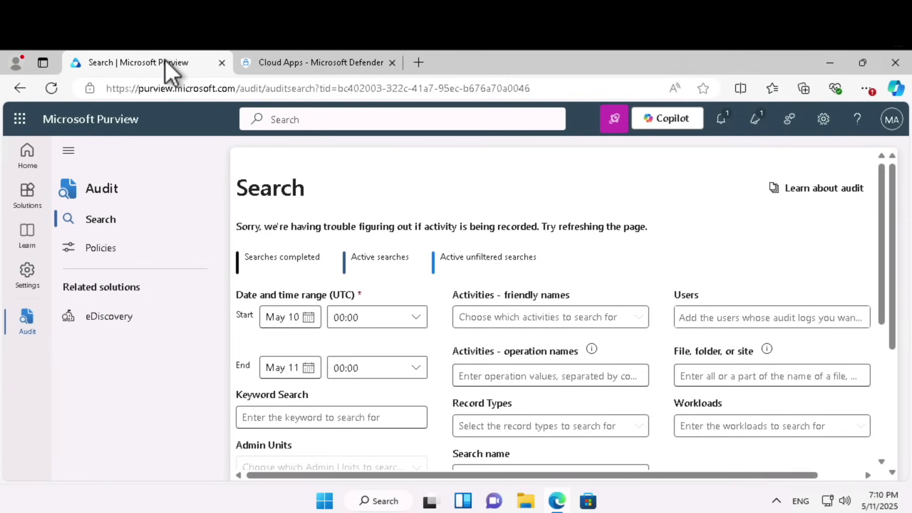
left_click(24, 197)
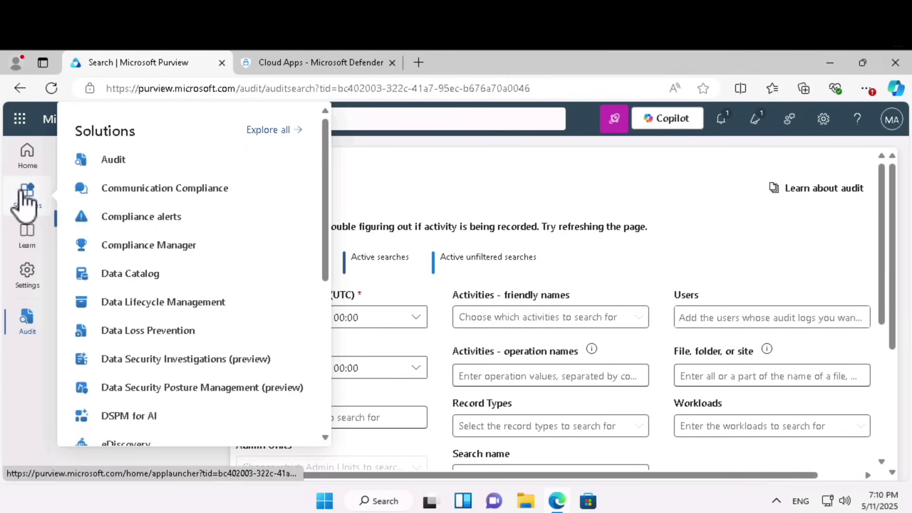
left_click(148, 331)
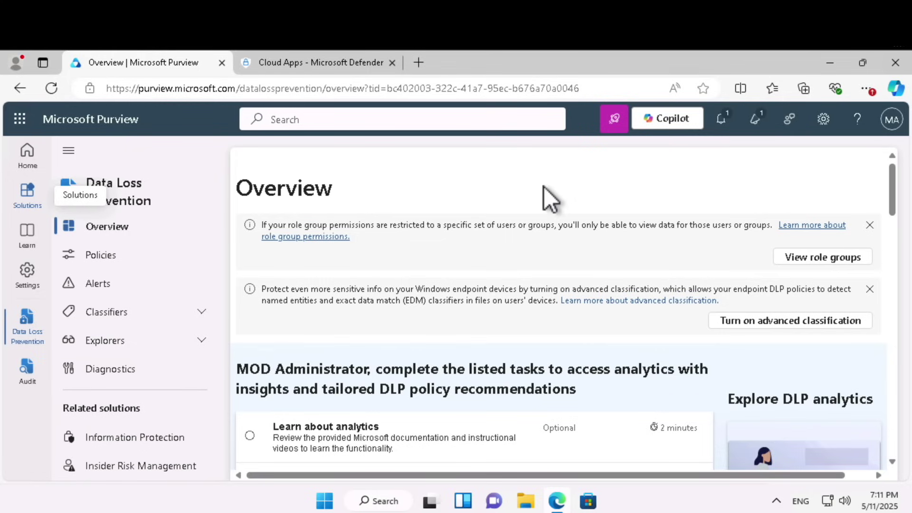
scroll(460, 349, "down", 3)
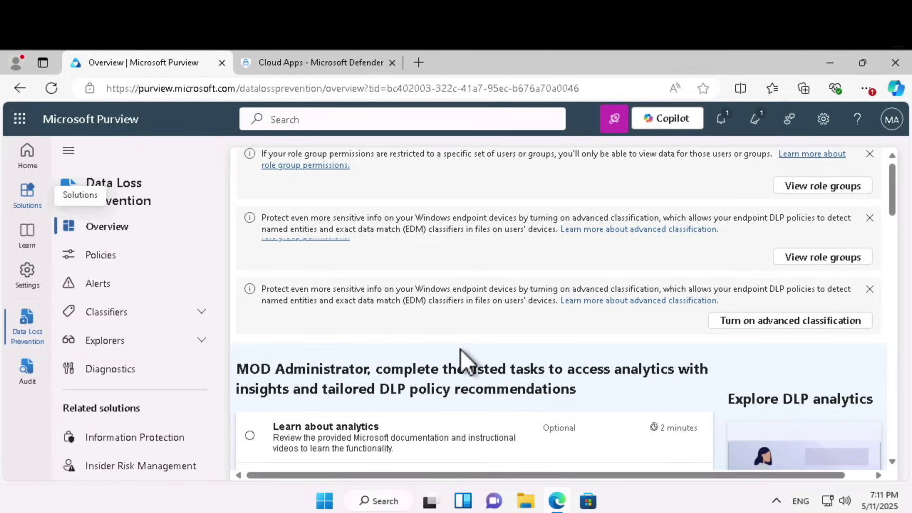
left_click(124, 255)
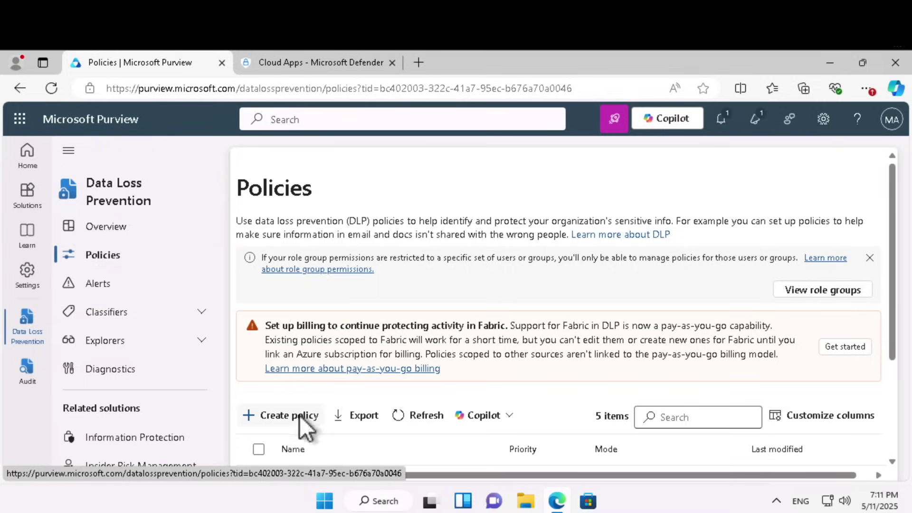
Step: Start a new data loss prevention policy from the Custom policy template and open its name for editing
left_click(299, 417)
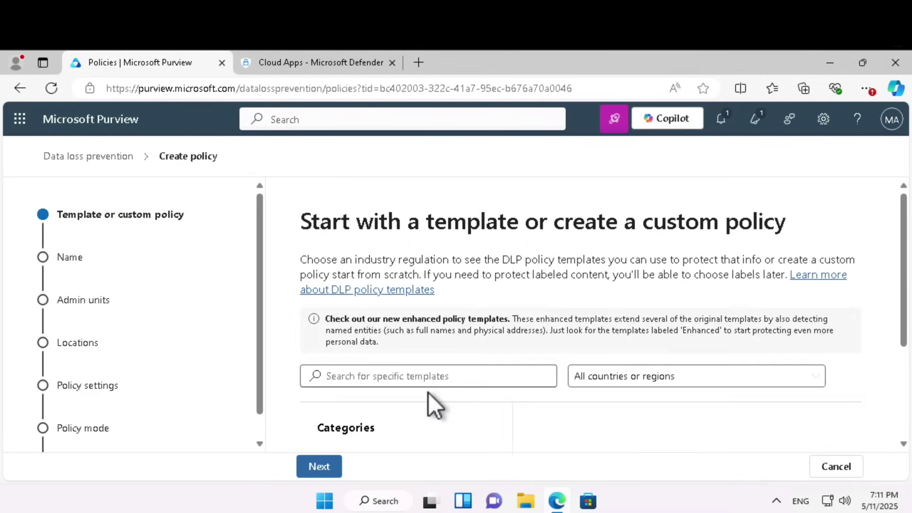
scroll(429, 399, "down", 3)
left_click(391, 315)
left_click(443, 354)
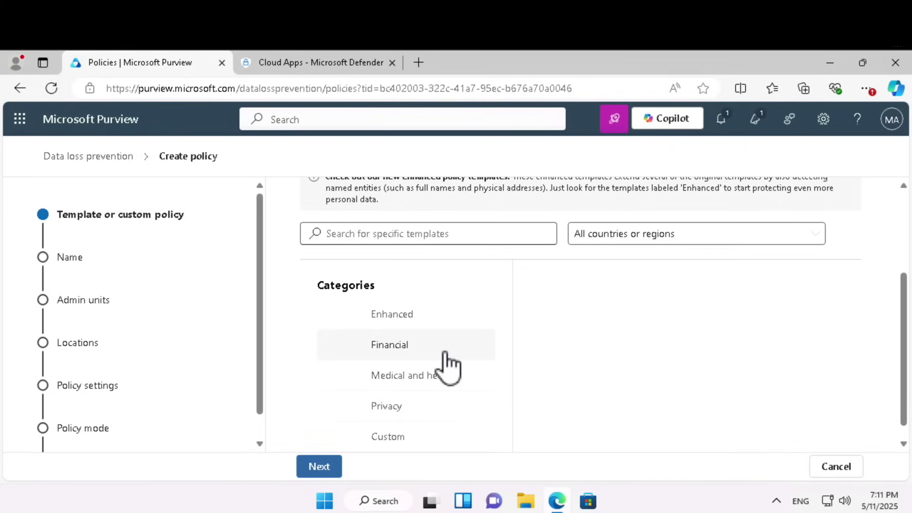
left_click(324, 467)
left_click(417, 237)
key("ctrl+a")
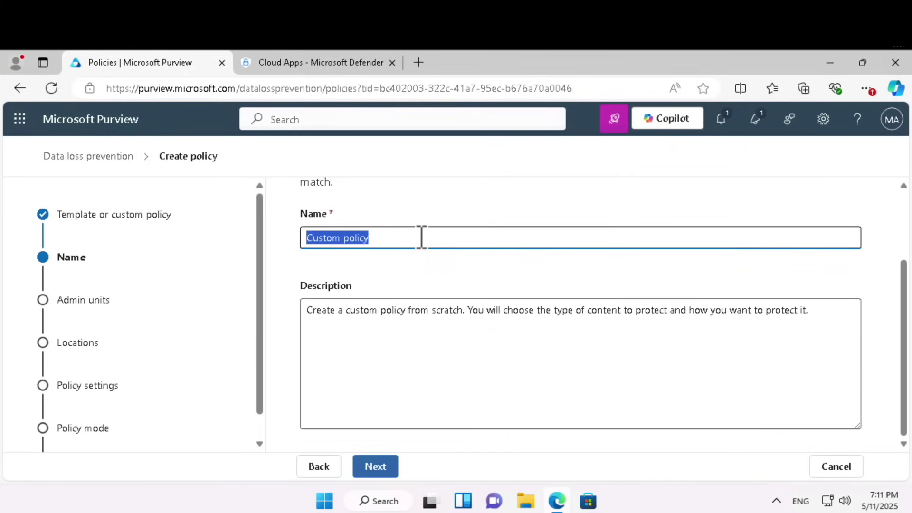
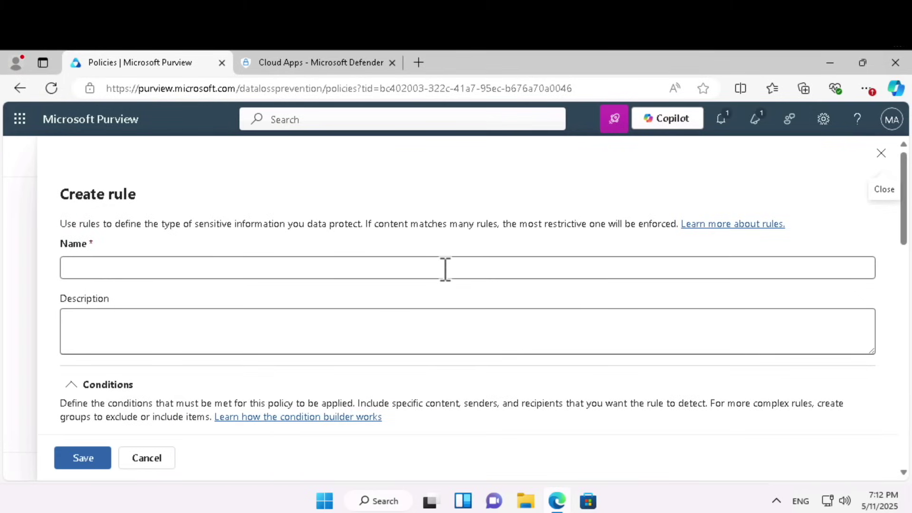
Step: Name the rule IBAN and add a condition for content shared from Microsoft 365 with people outside my organization
left_click(444, 267)
type("IBAN")
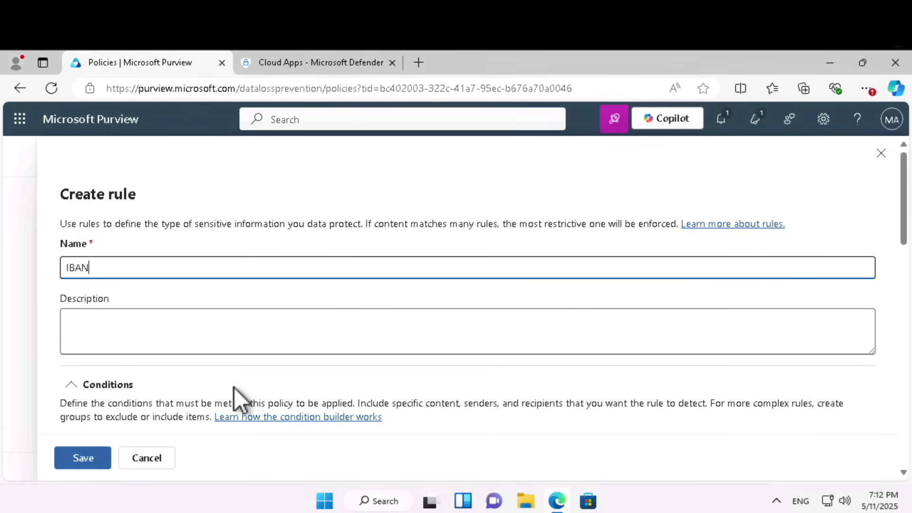
scroll(235, 387, "down", 3)
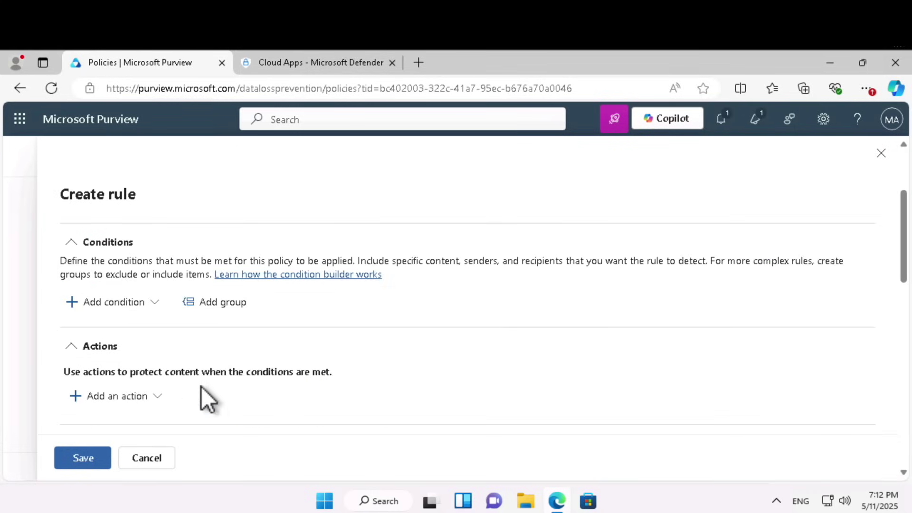
left_click(137, 305)
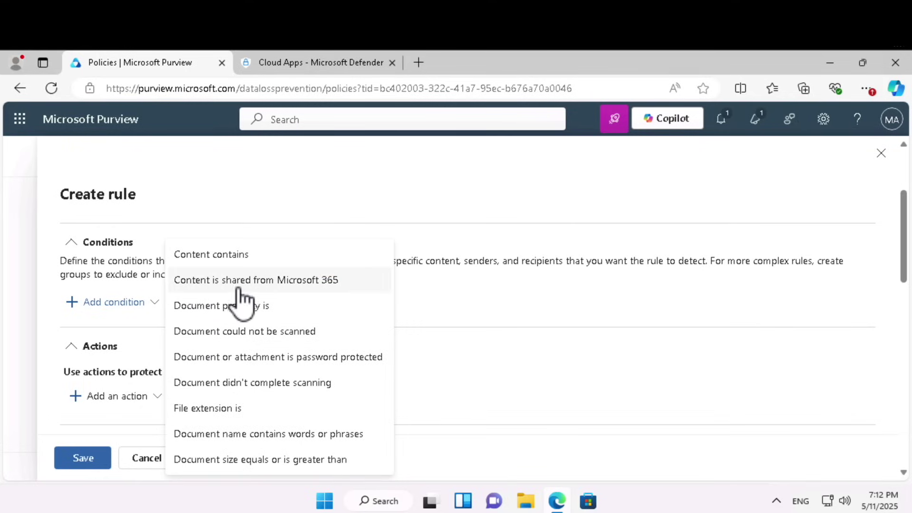
left_click(252, 282)
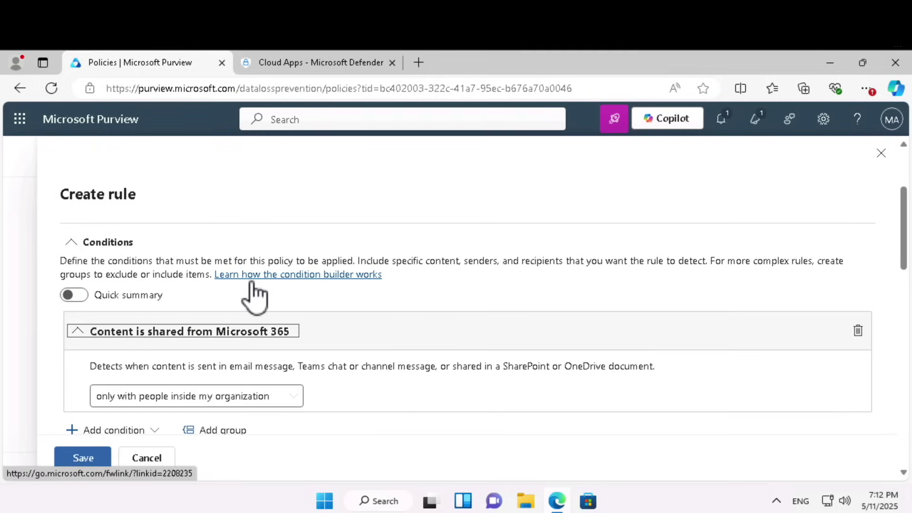
scroll(372, 372, "down", 3)
left_click(236, 256)
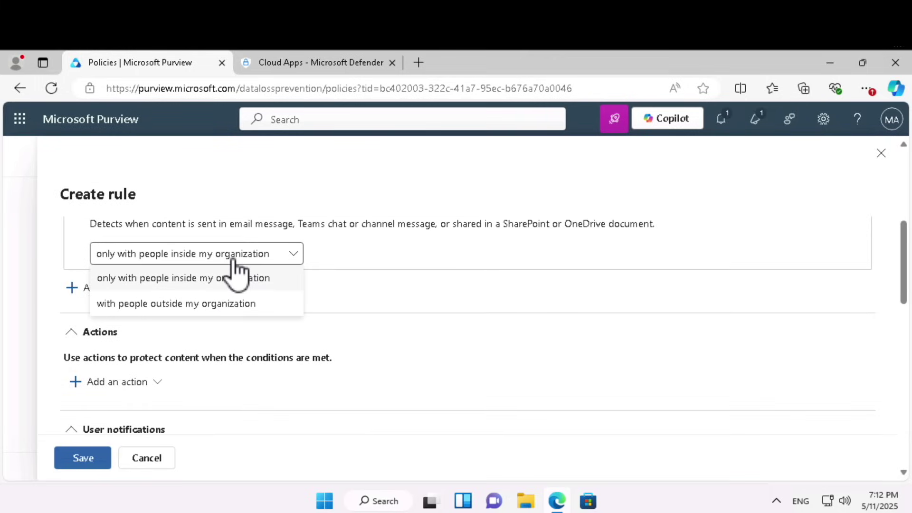
left_click(251, 304)
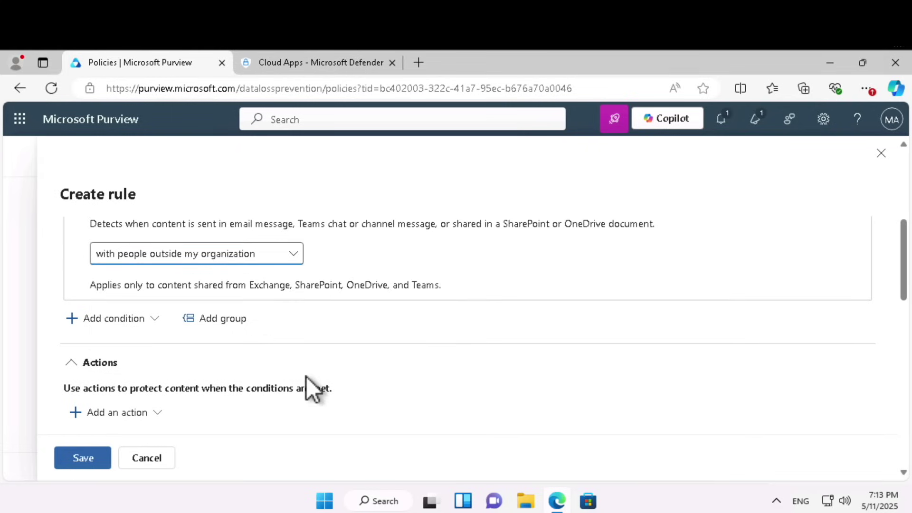
Step: Turn on user notifications for the rule about the proper use of sensitive info
scroll(306, 380, "down", 5)
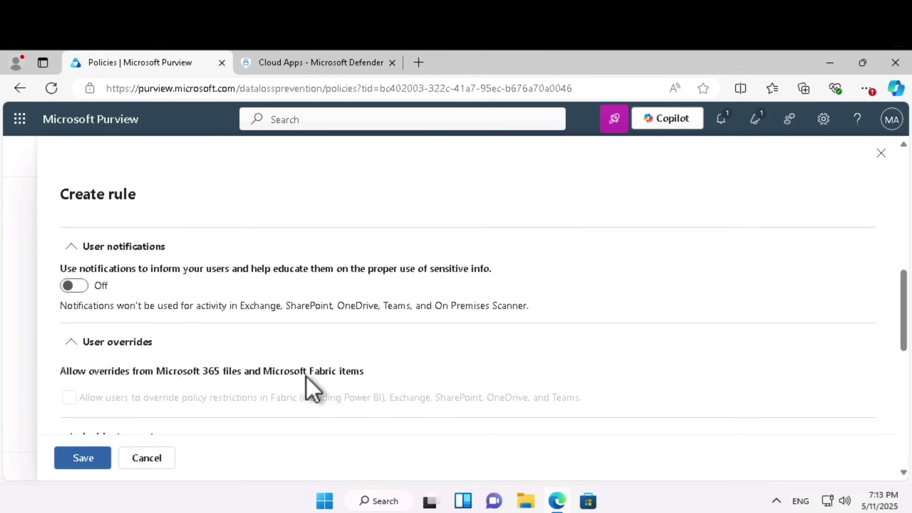
scroll(305, 376, "down", 5)
scroll(241, 315, "down", 5)
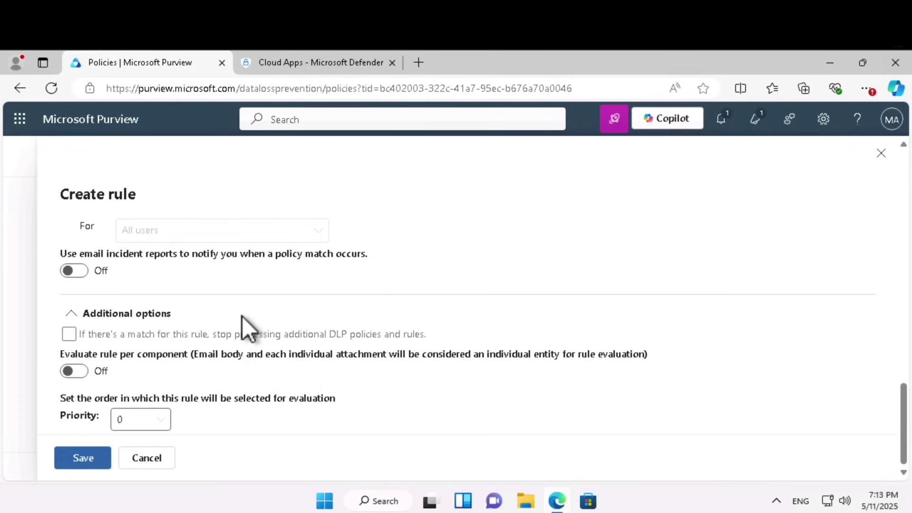
scroll(242, 316, "up", 5)
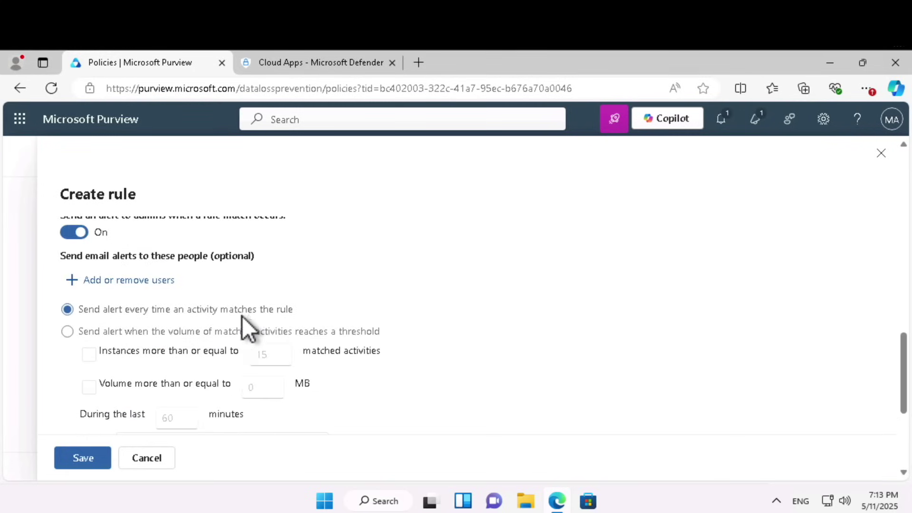
scroll(244, 317, "up", 2)
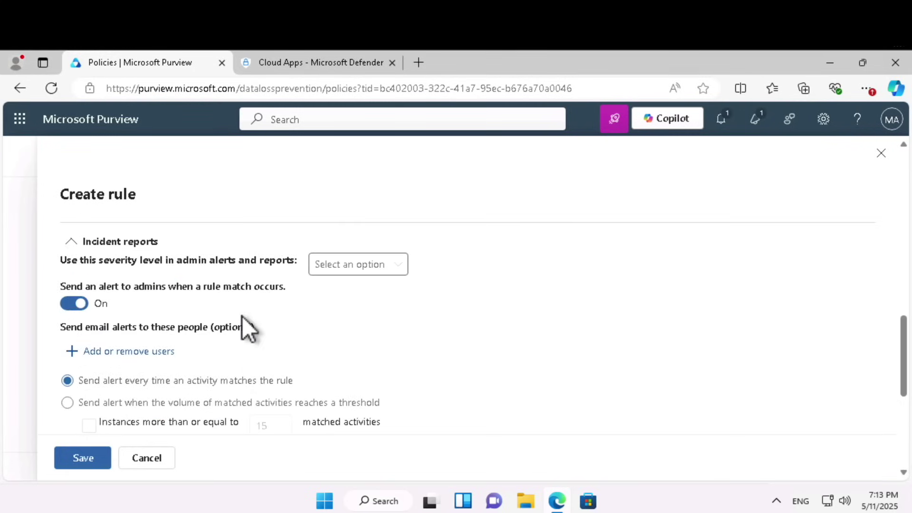
scroll(244, 317, "up", 5)
left_click(78, 304)
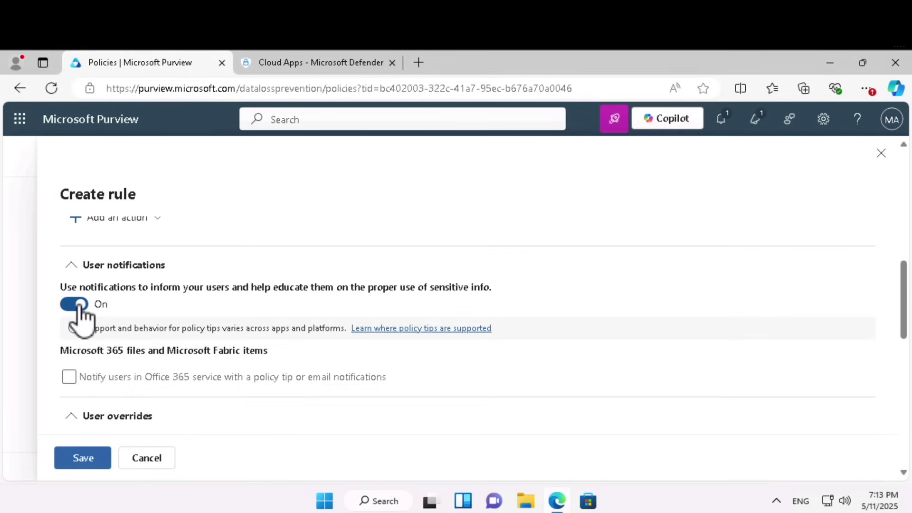
Step: Add the action restricting access or encrypting content in Microsoft 365 locations, blocking only people outside your organization, and save the rule
scroll(587, 348, "down", 5)
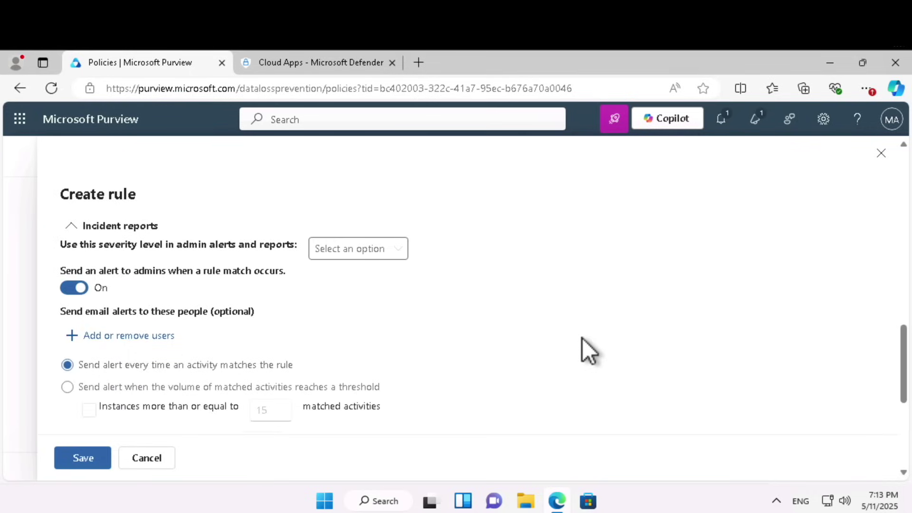
scroll(582, 338, "down", 3)
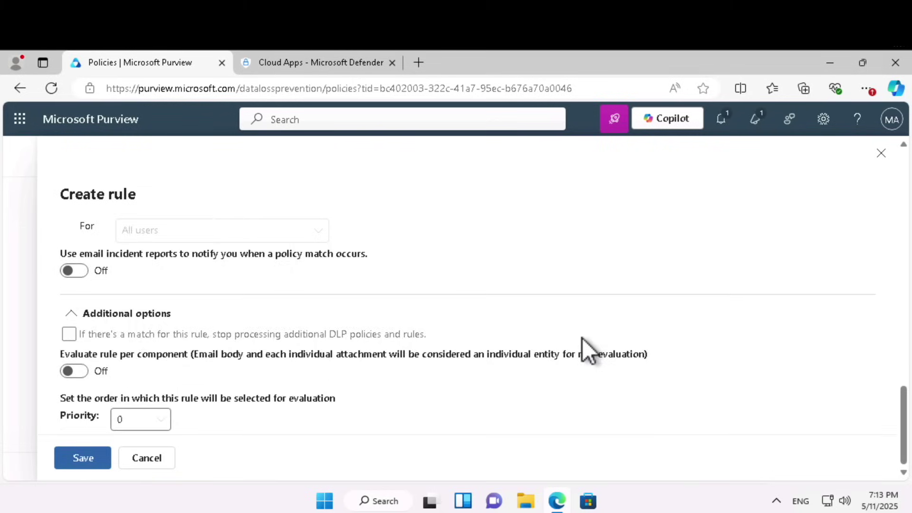
scroll(342, 287, "up", 10)
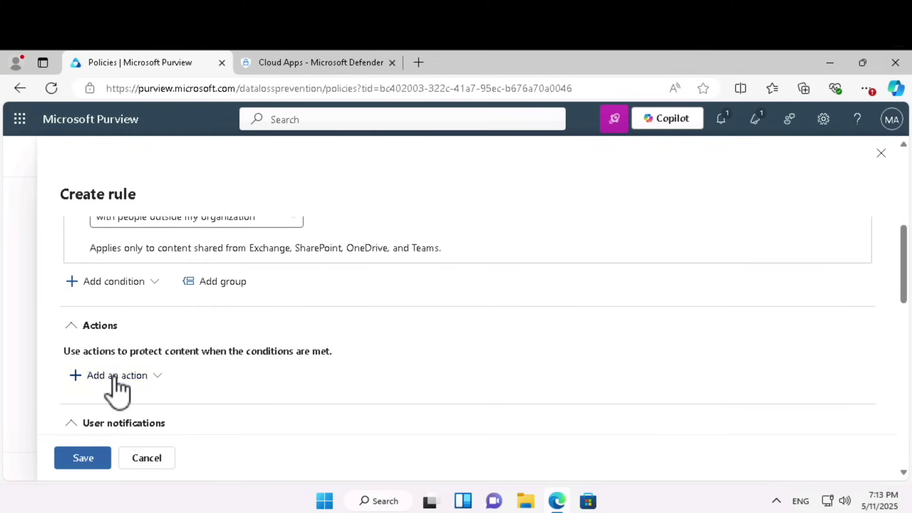
left_click(114, 376)
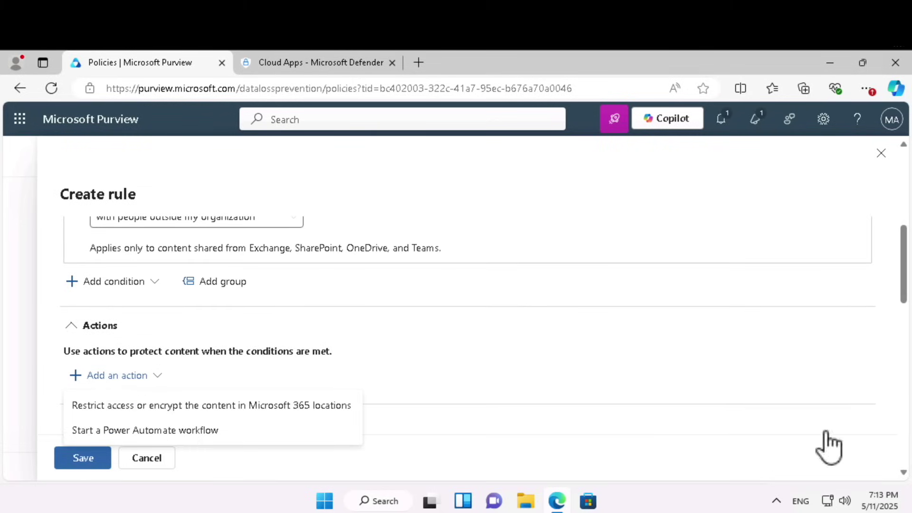
left_click(170, 409)
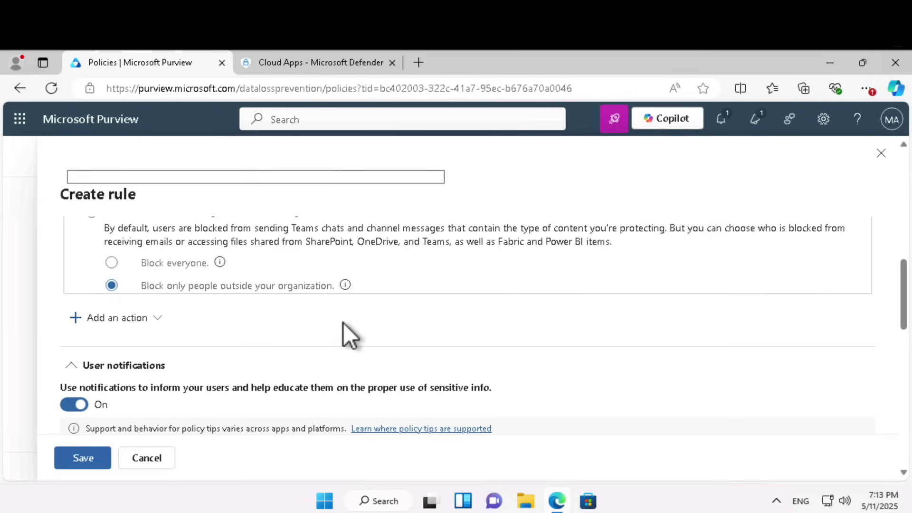
left_click(82, 458)
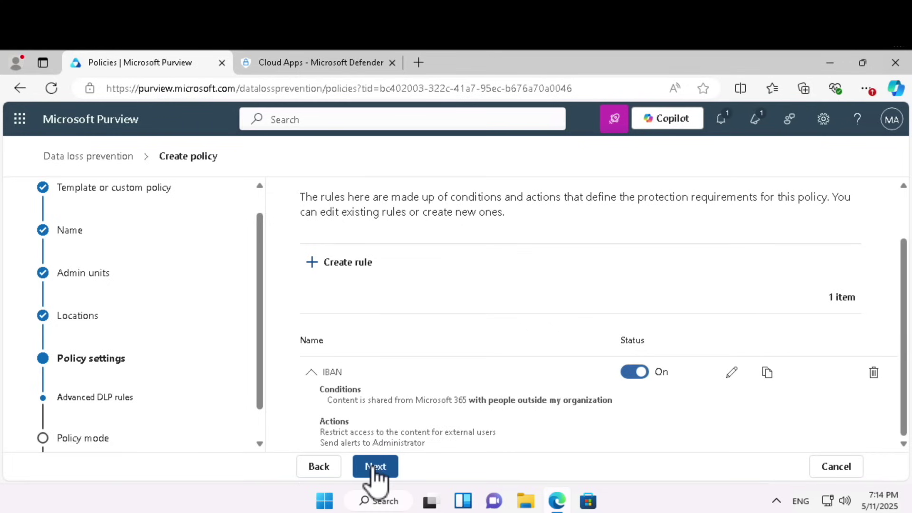
Step: Accept the policy's rules and set the policy to run in simulation mode with policy tips shown
left_click(373, 466)
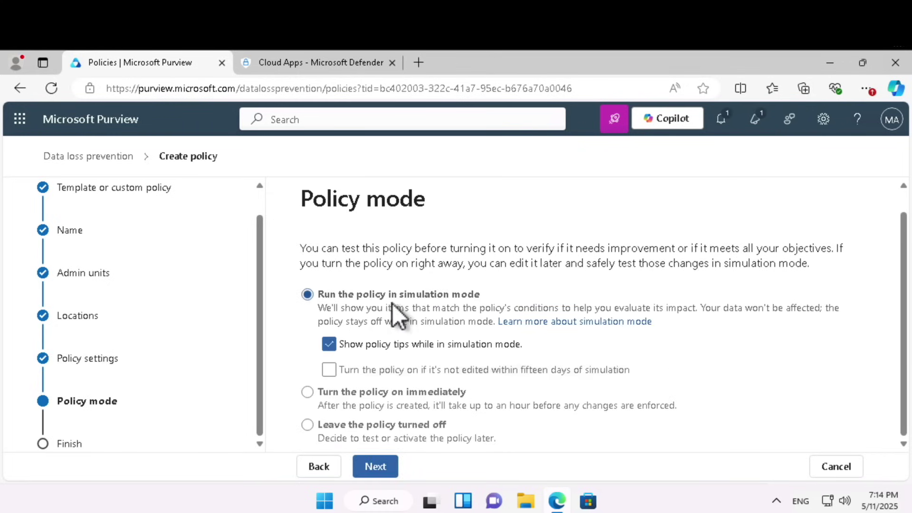
left_click(377, 469)
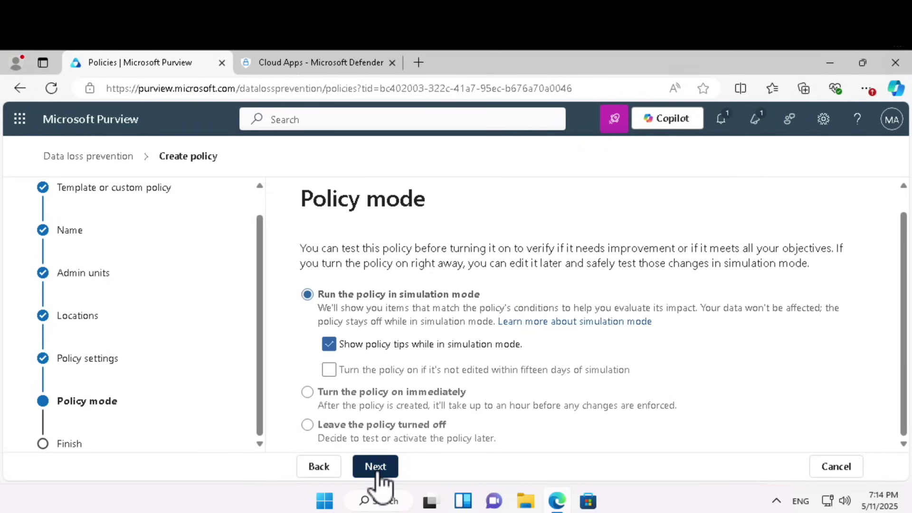
Step: Submit the DLP policy with its reviewed settings and return to the Purview home page
left_click(379, 472)
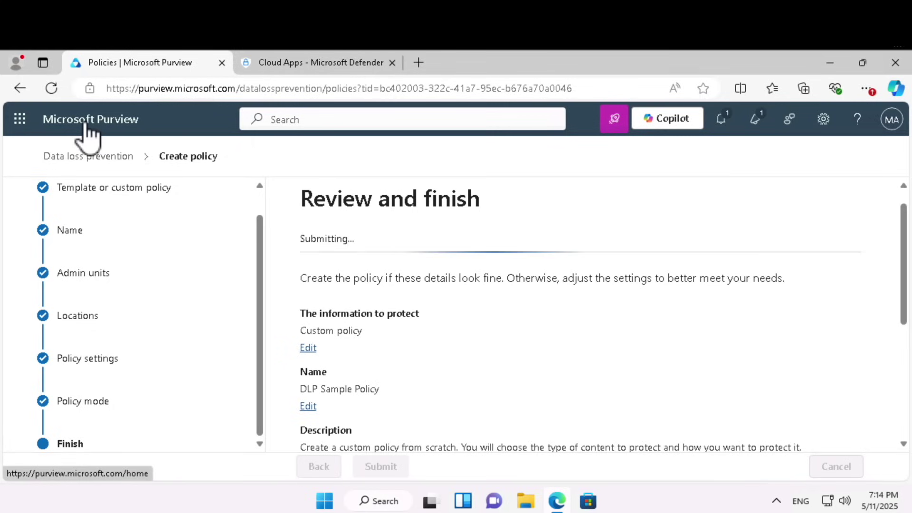
left_click(20, 122)
left_click(65, 122)
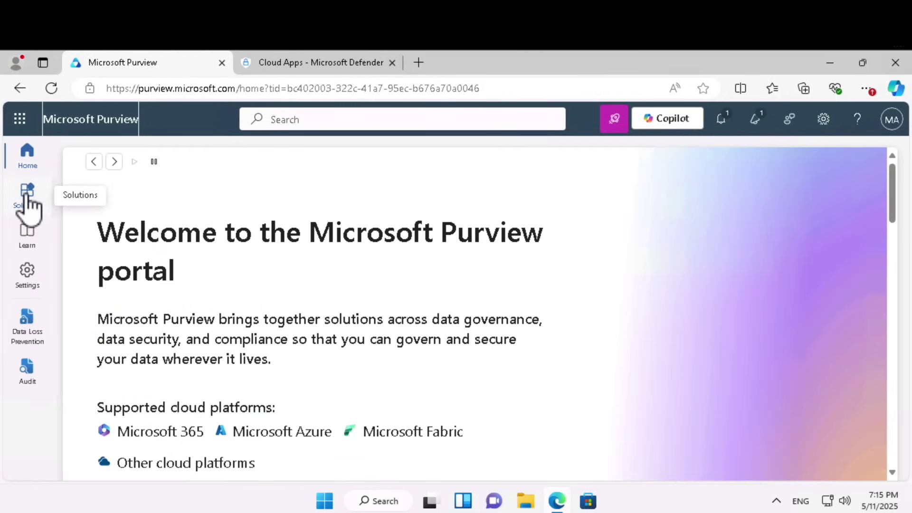
Step: Open the policies page of the Insider Risk Management solution
left_click(27, 195)
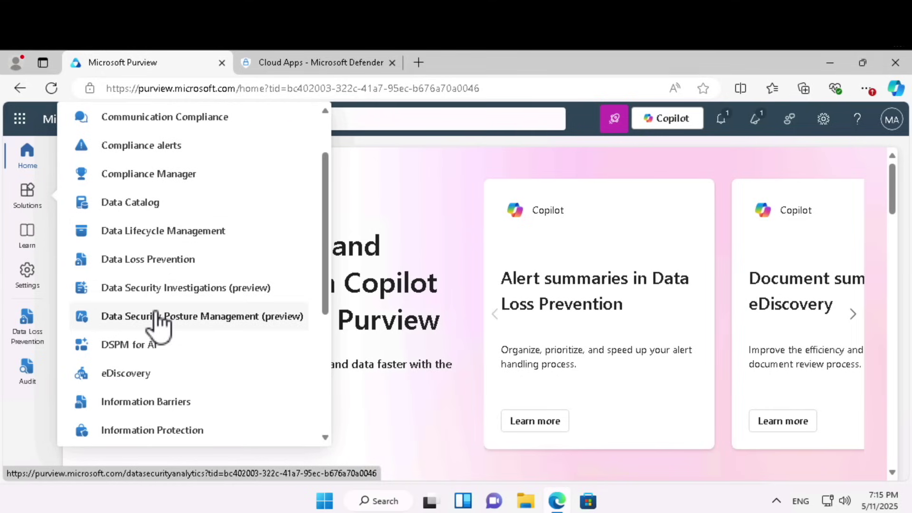
scroll(157, 321, "down", 5)
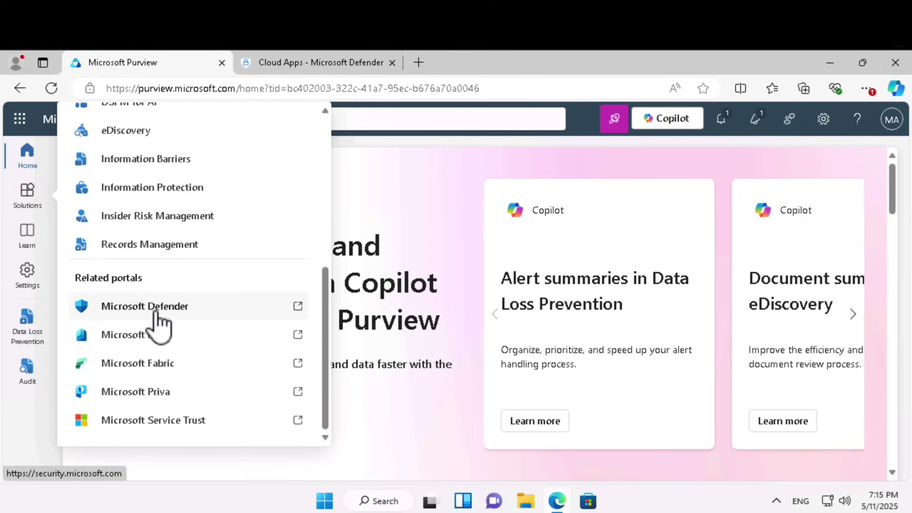
left_click(169, 215)
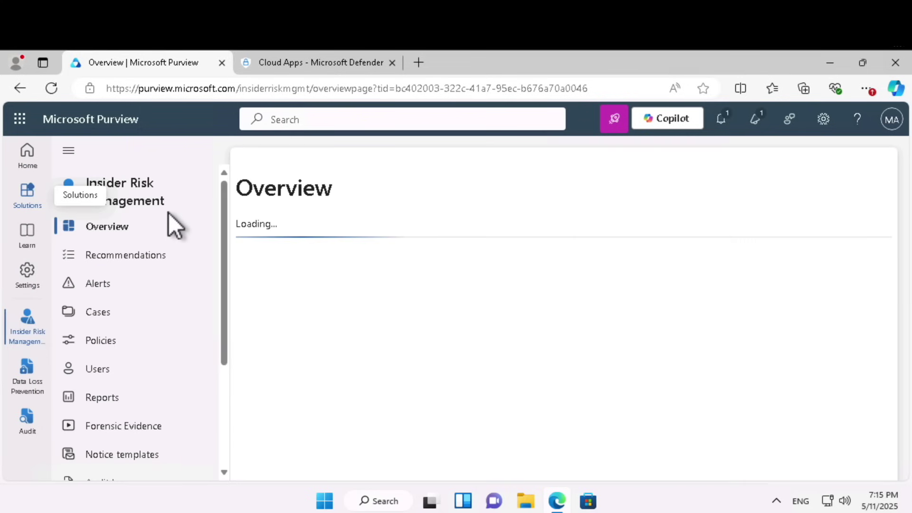
left_click(103, 337)
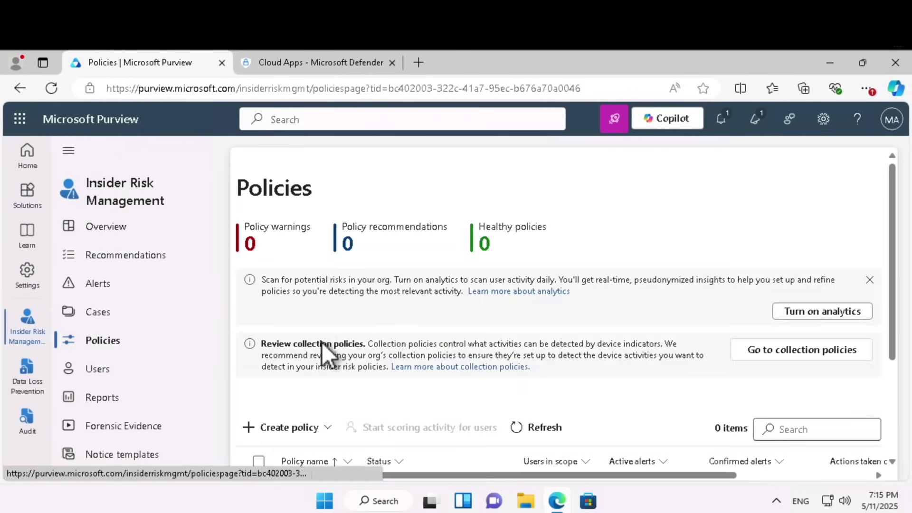
Step: Start a new insider risk quick policy based on the Data leaks scenario
scroll(323, 339, "down", 3)
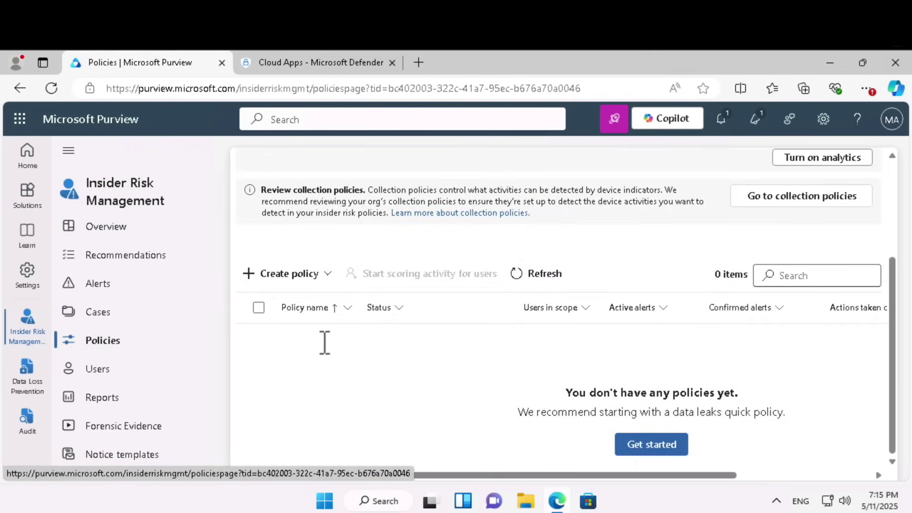
left_click(292, 275)
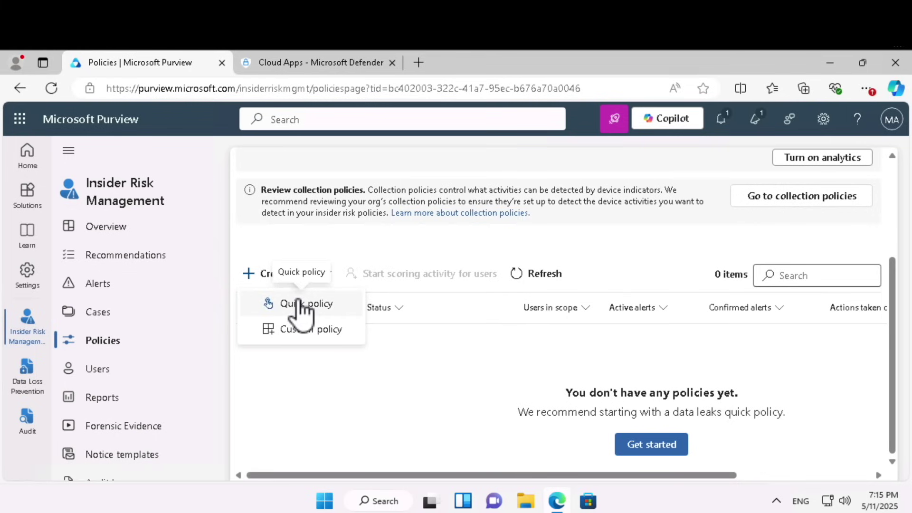
left_click(300, 306)
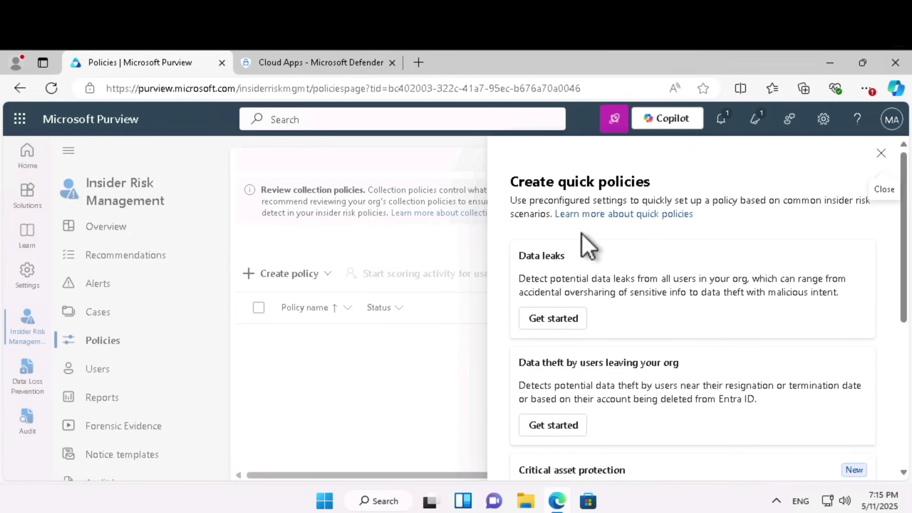
left_click(566, 327)
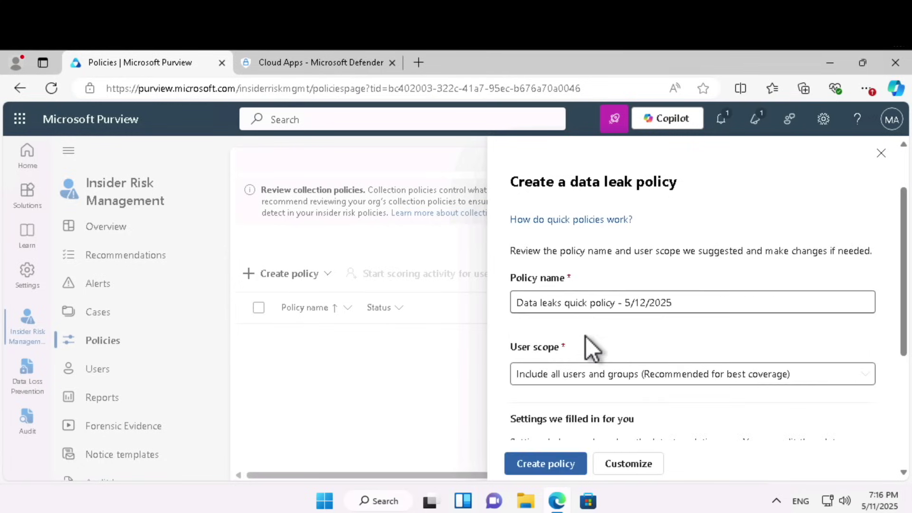
Step: Name the data leak policy Data Leaks Test Policy, create it, and finish the quick policy setup
double_click(576, 302)
key("ctrl+a")
type("Da")
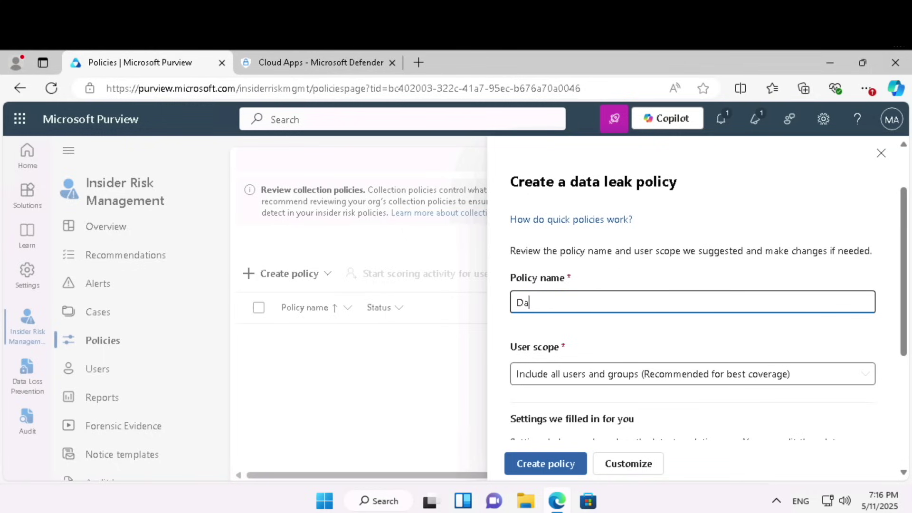
type("ta Leaks Test Policy")
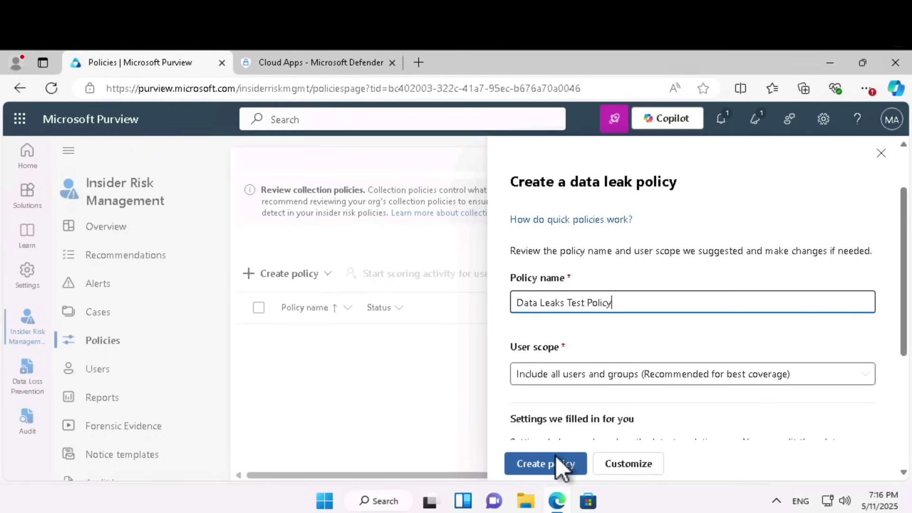
scroll(555, 455, "down", 2)
left_click(558, 462)
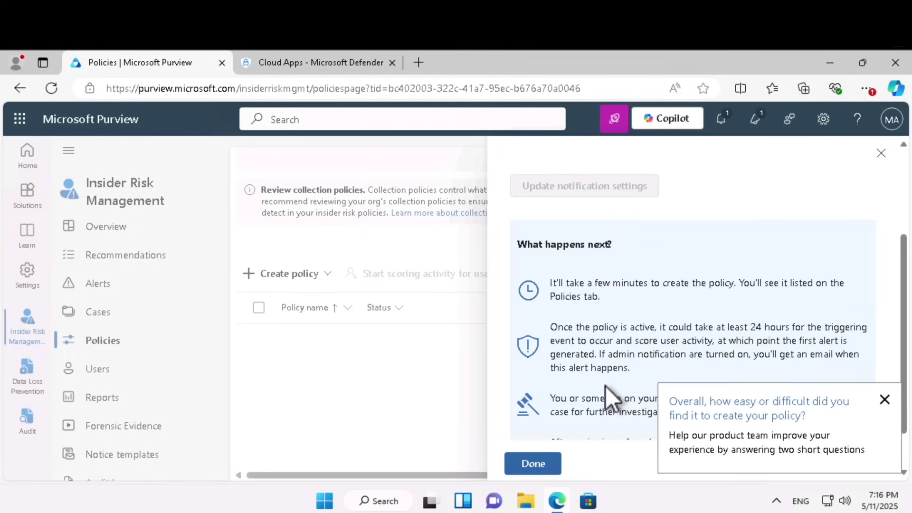
scroll(605, 386, "up", 3)
scroll(608, 386, "down", 4)
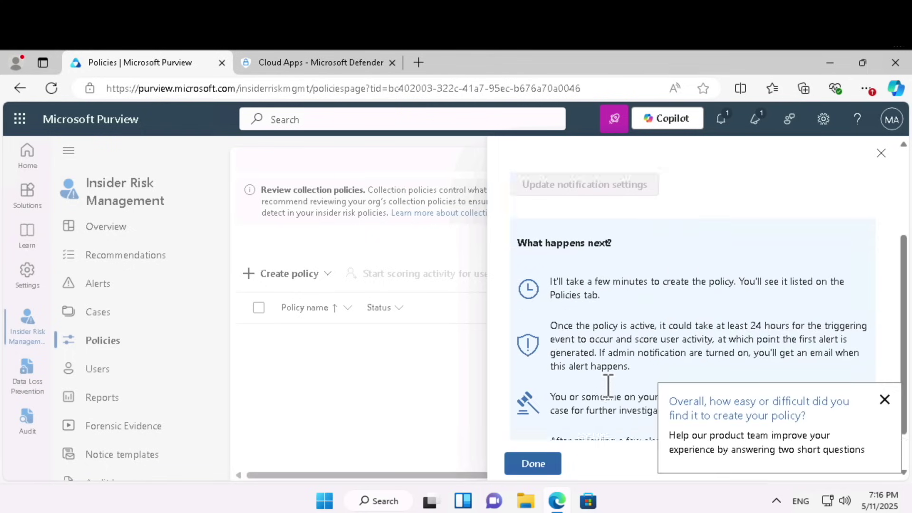
left_click(532, 465)
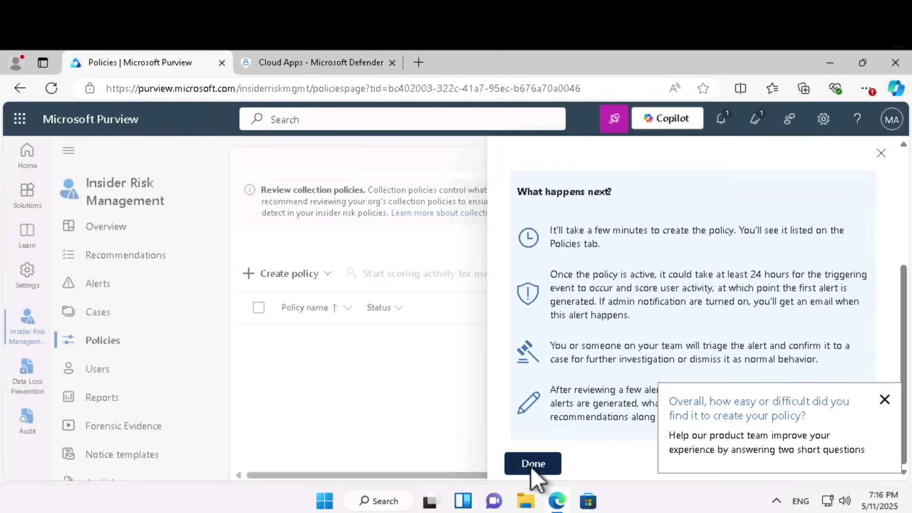
Step: Start creating a custom insider risk policy
left_click(306, 289)
left_click(308, 337)
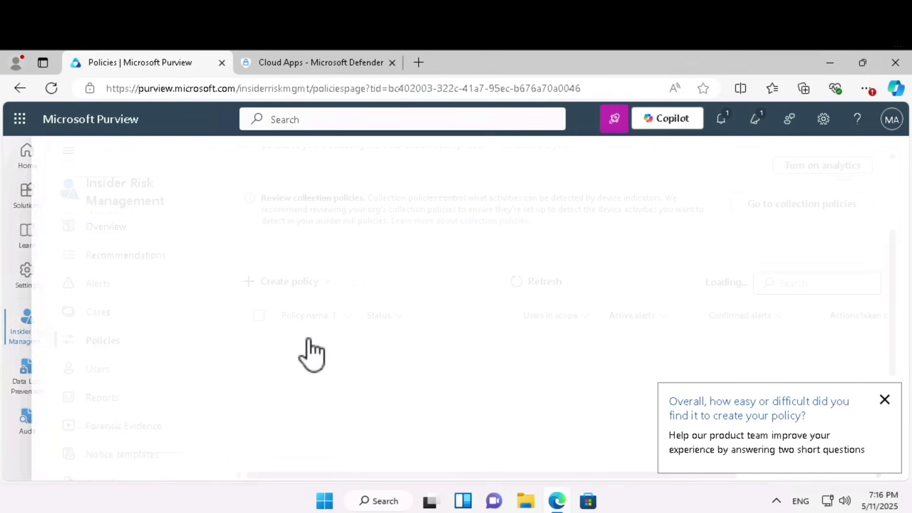